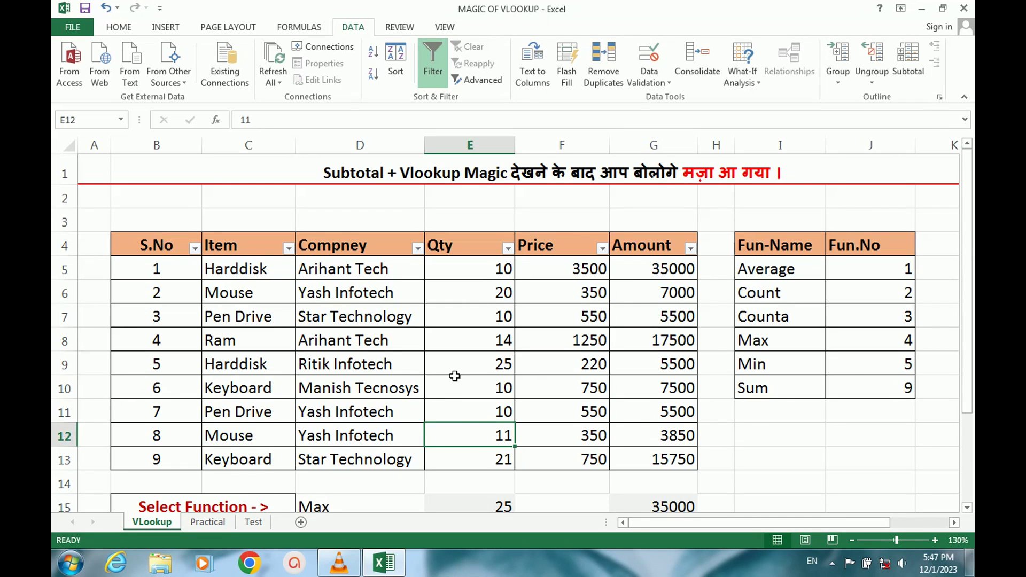
Choose Sum as the function in cell D15 beside the Select Function label.
scroll(455, 376, "down", 1)
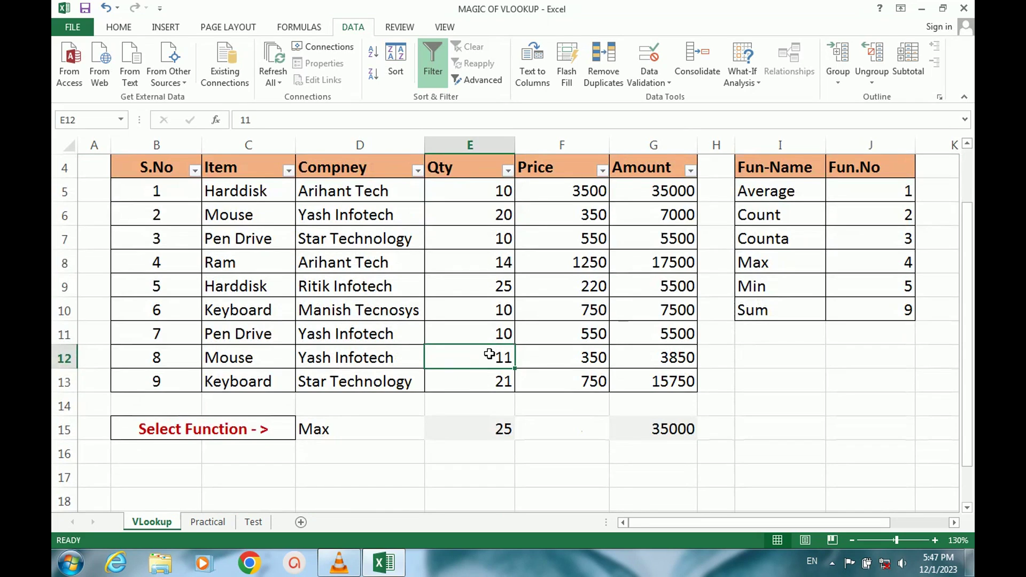
scroll(490, 354, "up", 1)
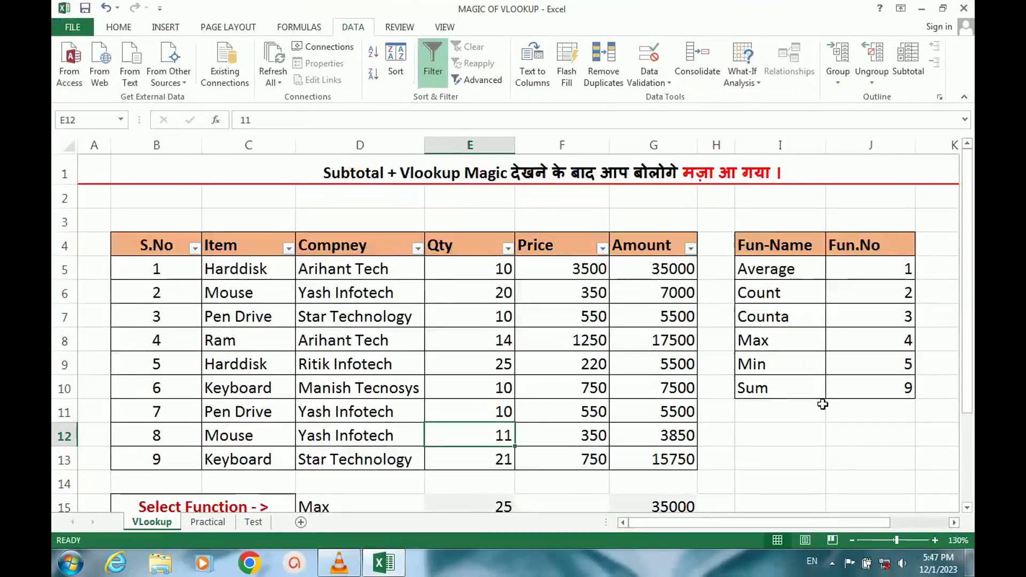
scroll(579, 451, "down", 2)
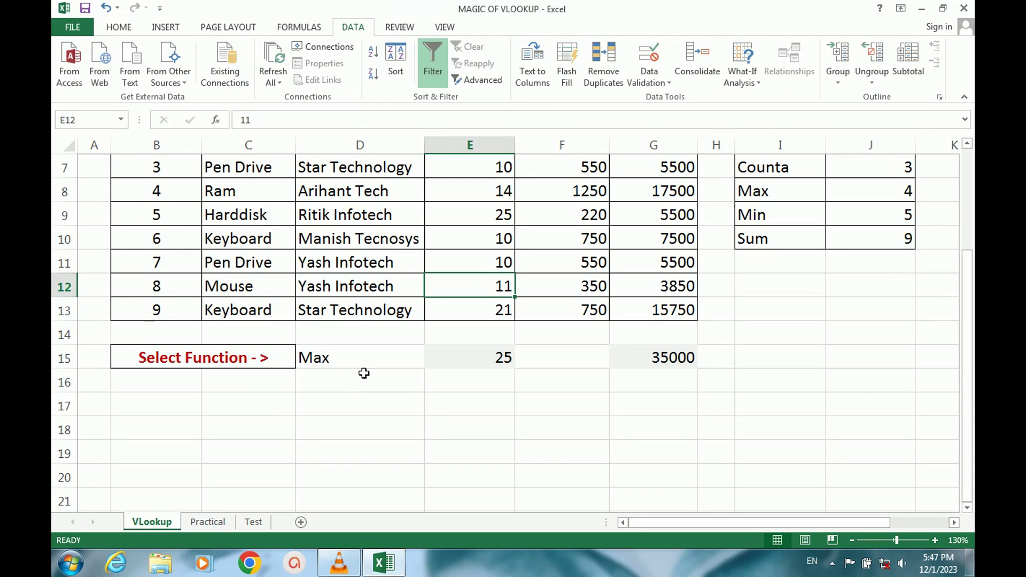
left_click(420, 361)
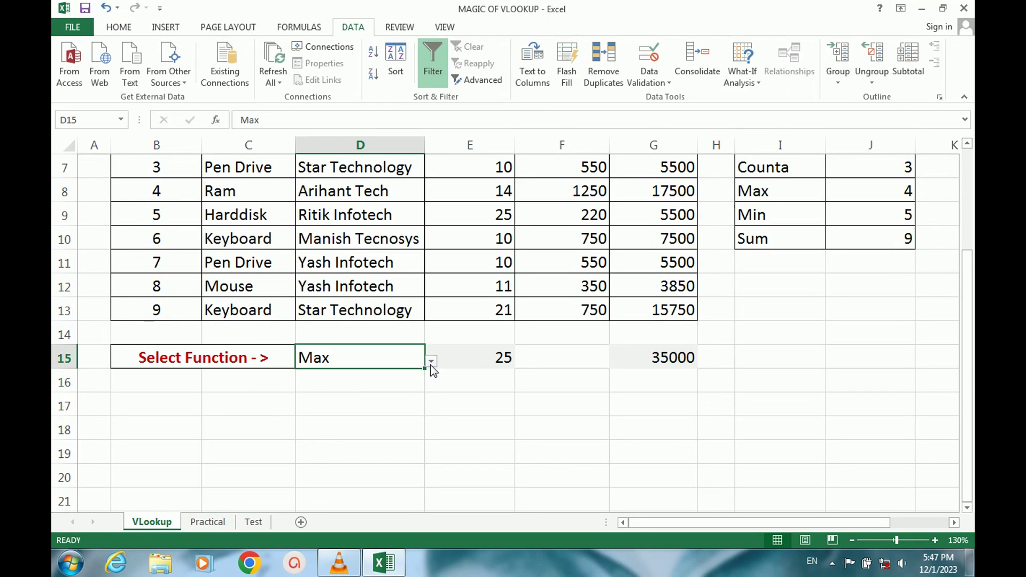
left_click(431, 363)
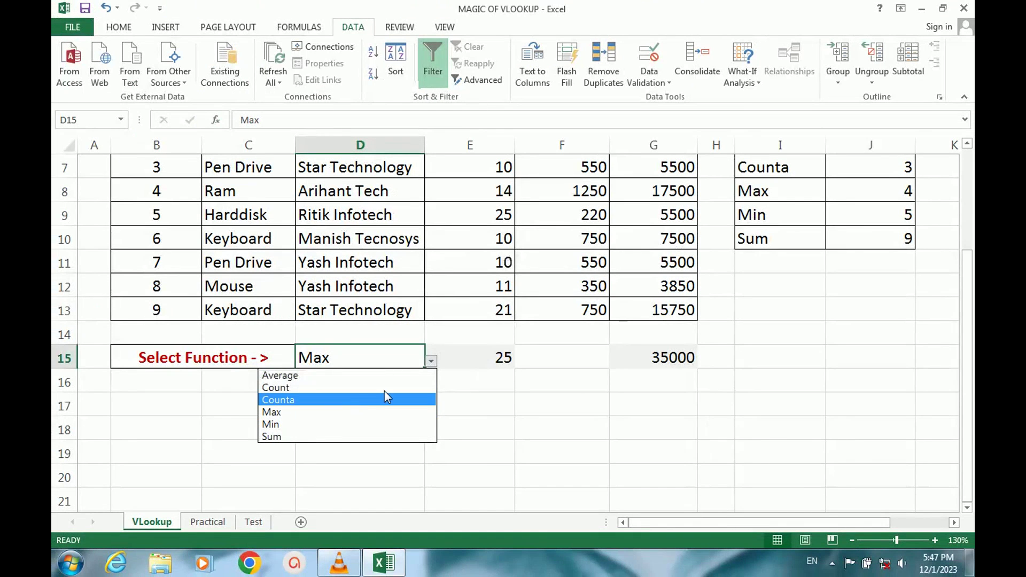
left_click(325, 437)
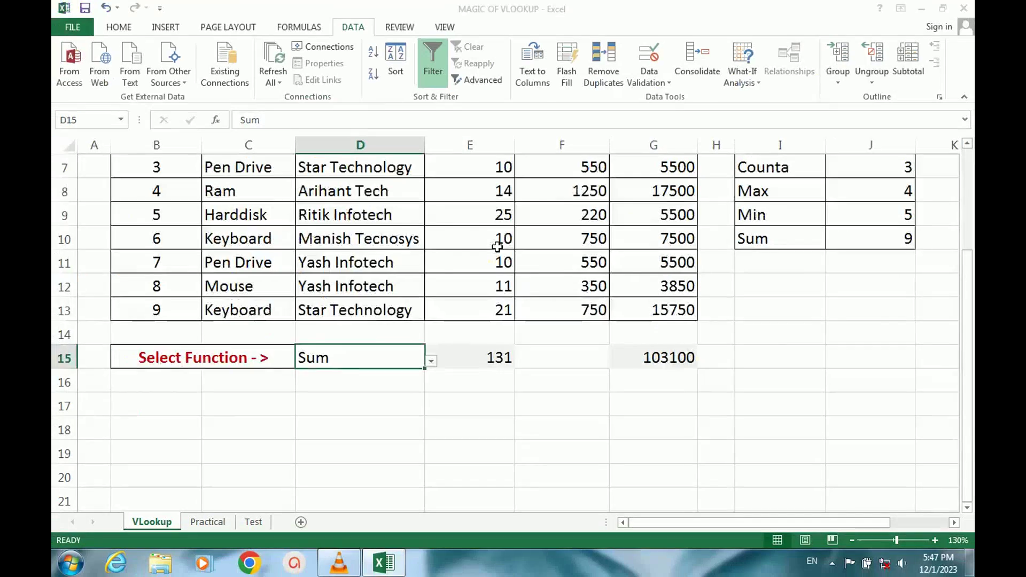
Set the function in cell D15 to Max and review the Qty and Amount results against the table.
scroll(507, 216, "up", 2)
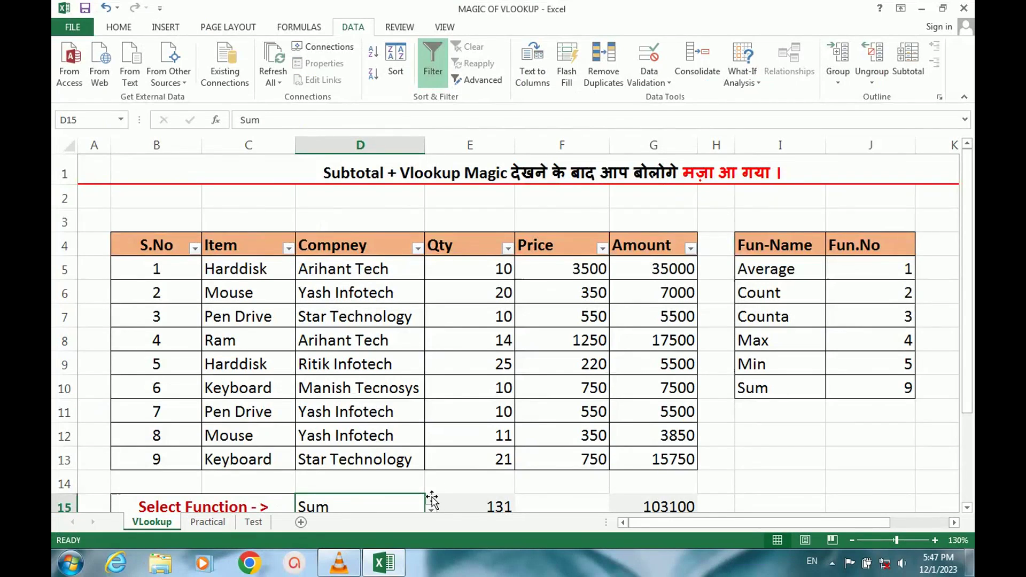
scroll(432, 464, "down", 2)
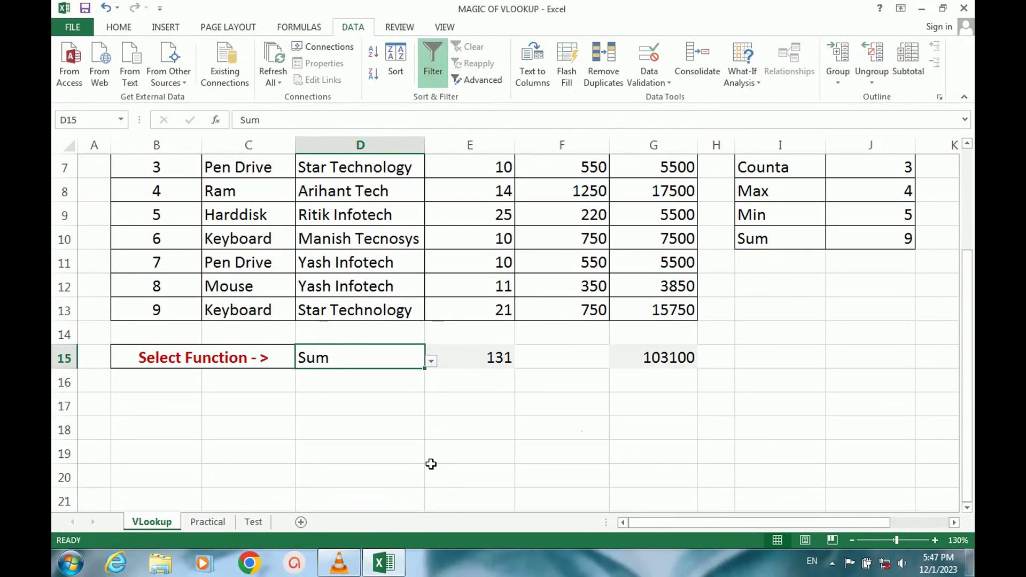
left_click(430, 361)
left_click(313, 414)
scroll(512, 370, "up", 1)
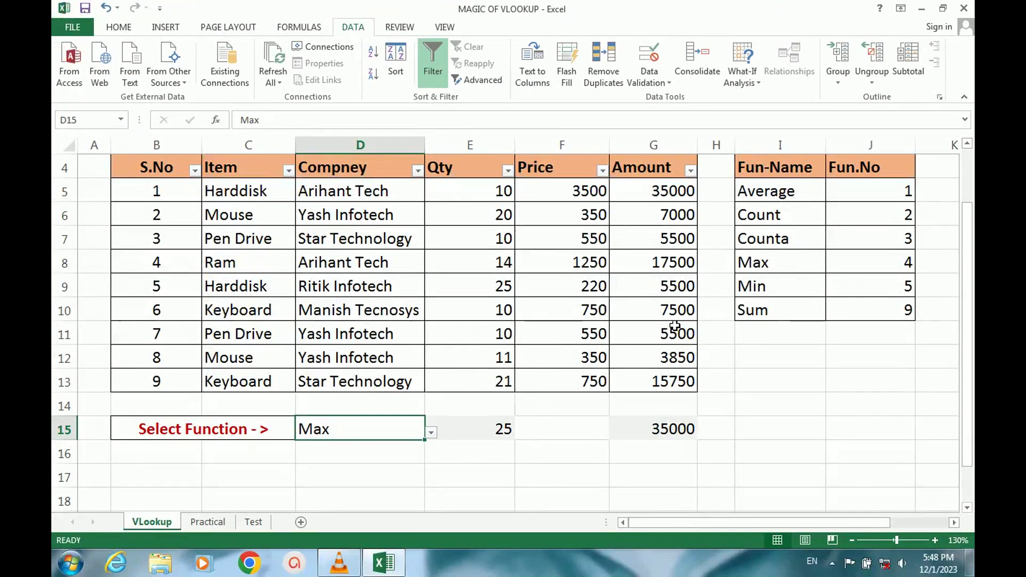
left_click(457, 474)
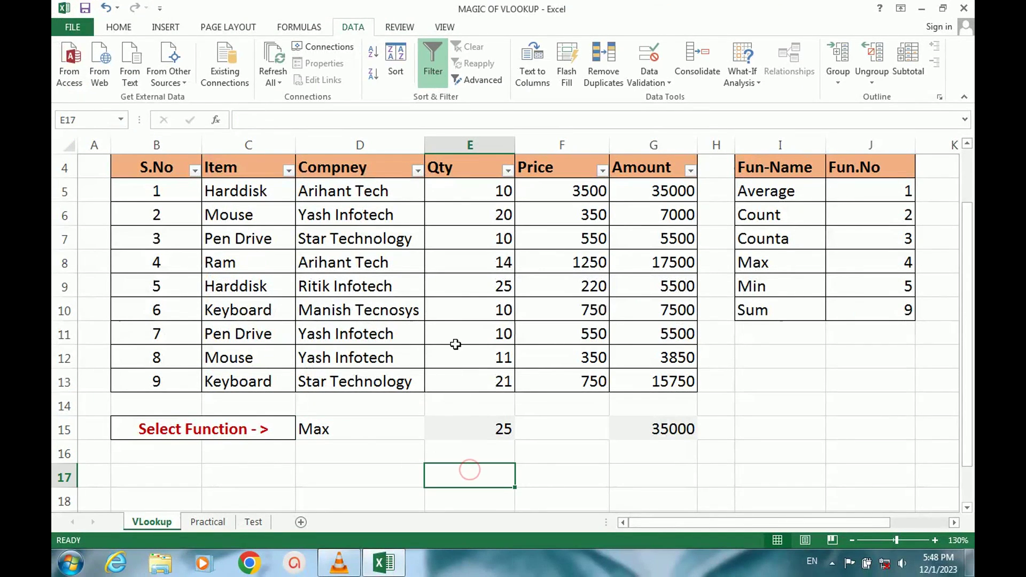
scroll(458, 333, "up", 1)
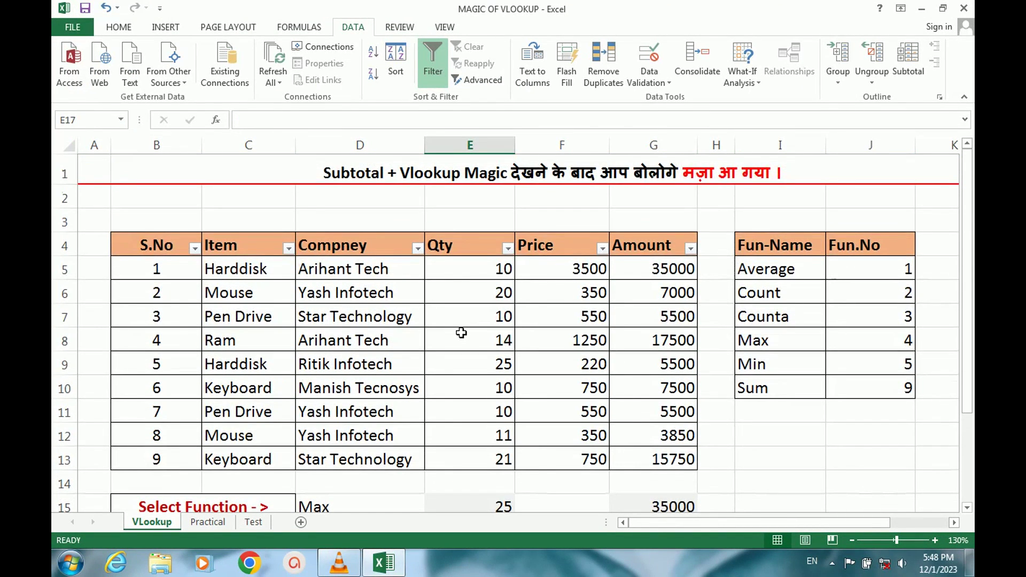
scroll(470, 377, "down", 1)
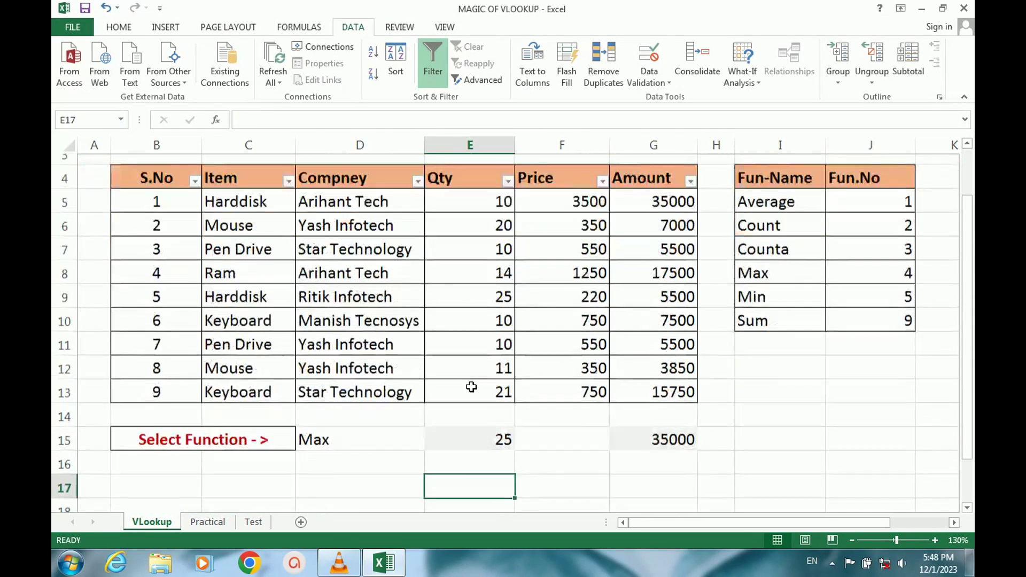
On the Practical sheet, set the data validation of cell D14 to allow a List.
left_click(207, 522)
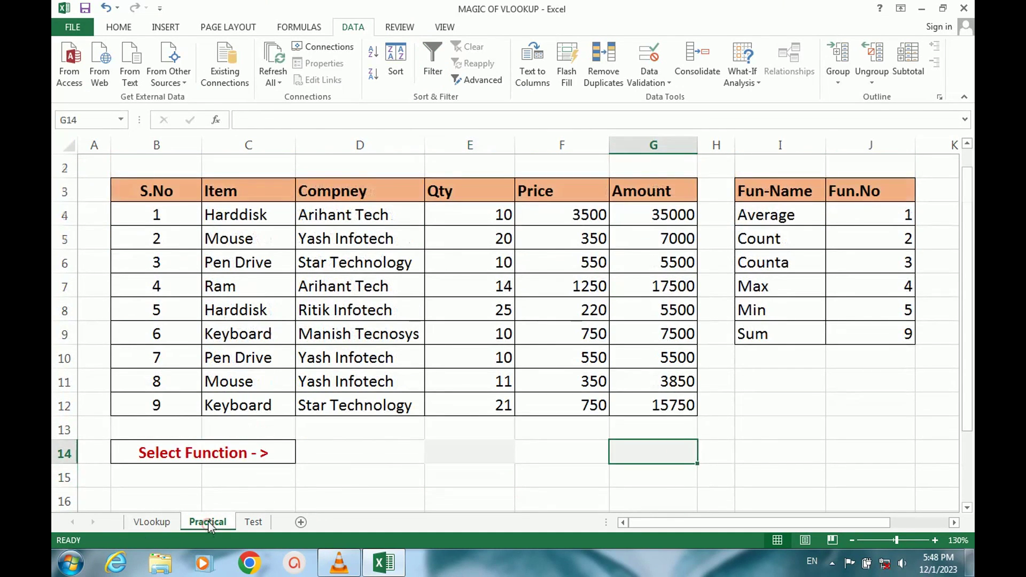
left_click(341, 461)
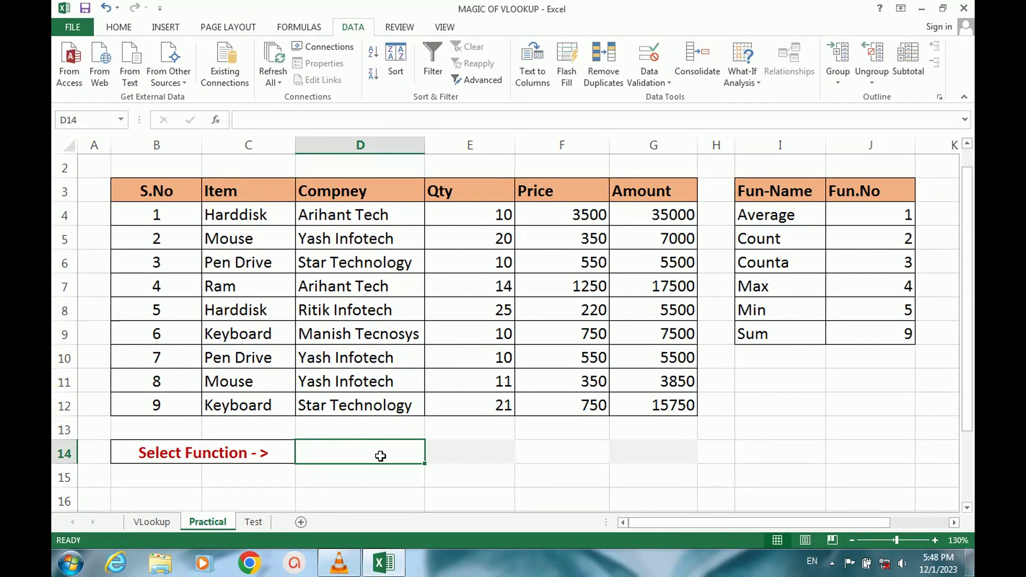
left_click(381, 456)
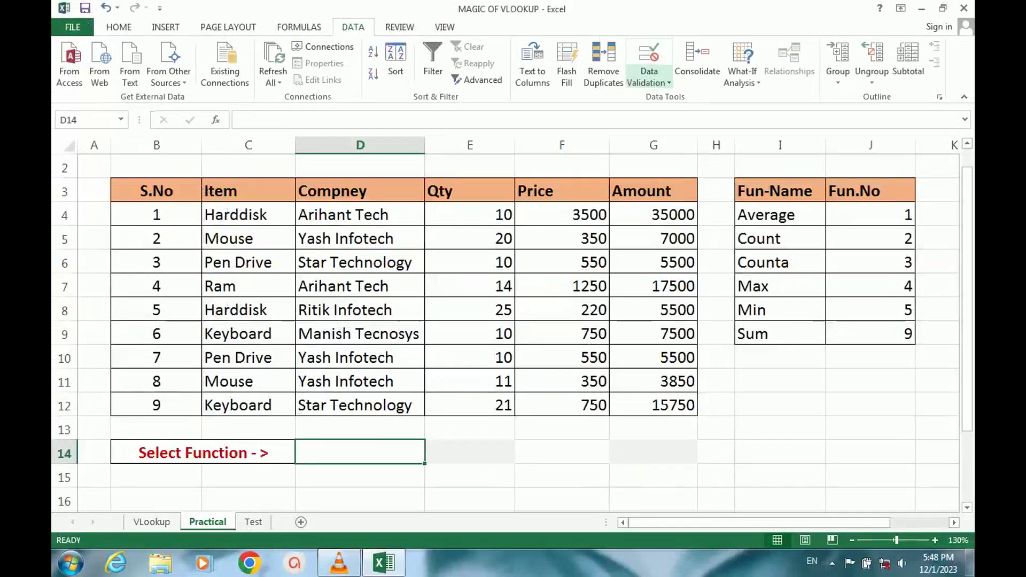
left_click(668, 85)
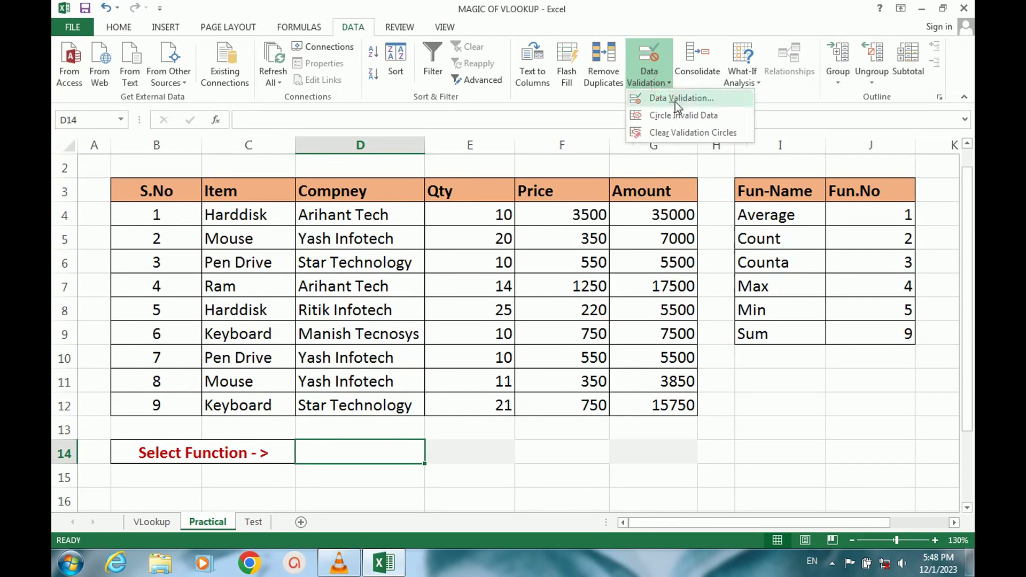
left_click(677, 102)
left_click_drag(480, 145, 428, 113)
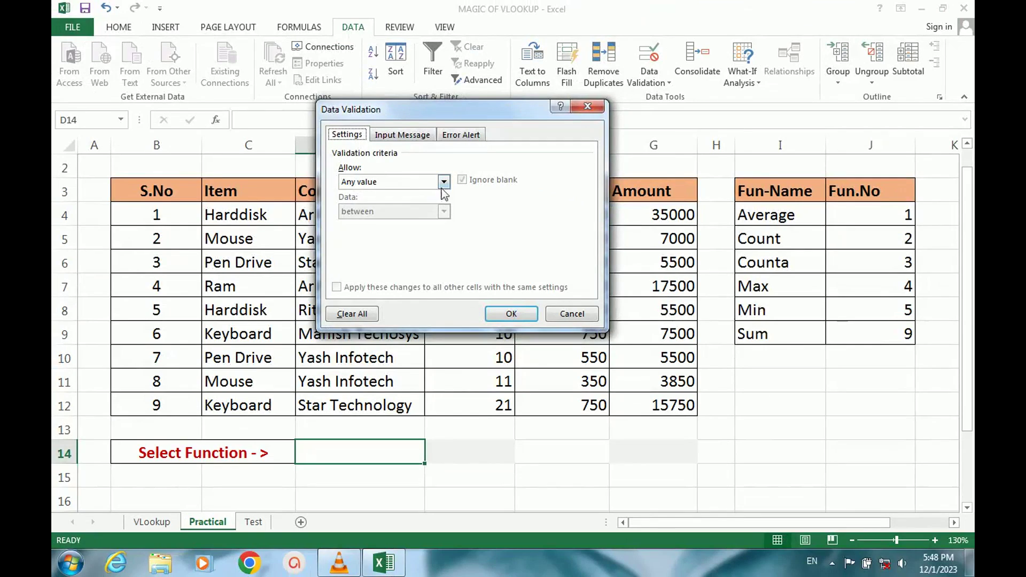
left_click(444, 183)
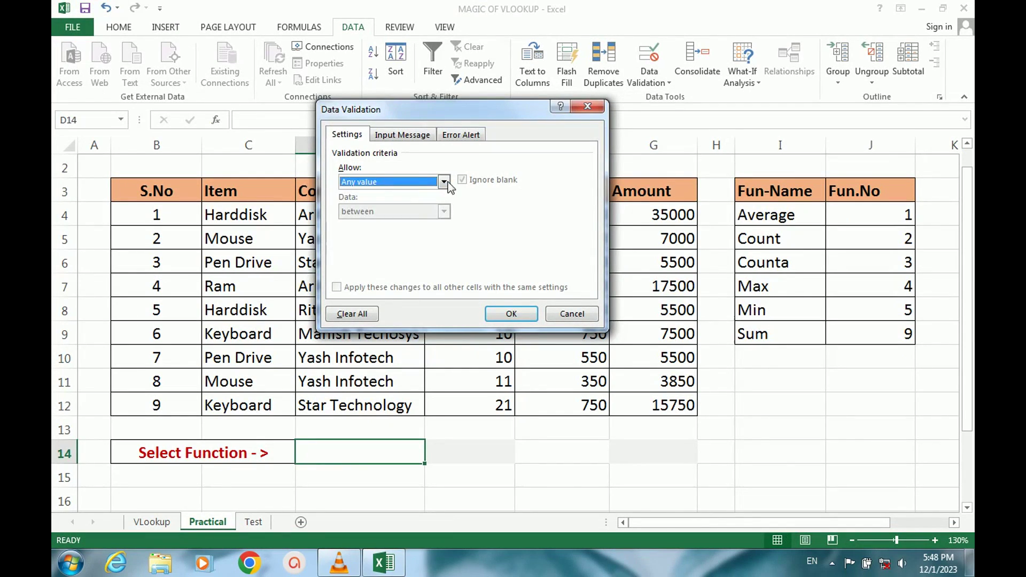
left_click(509, 142)
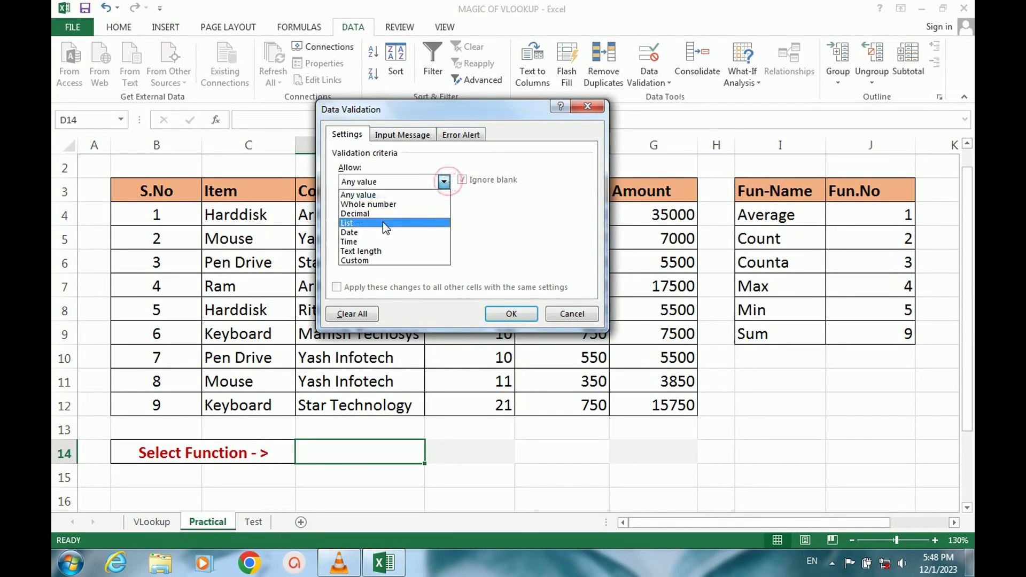
left_click(383, 223)
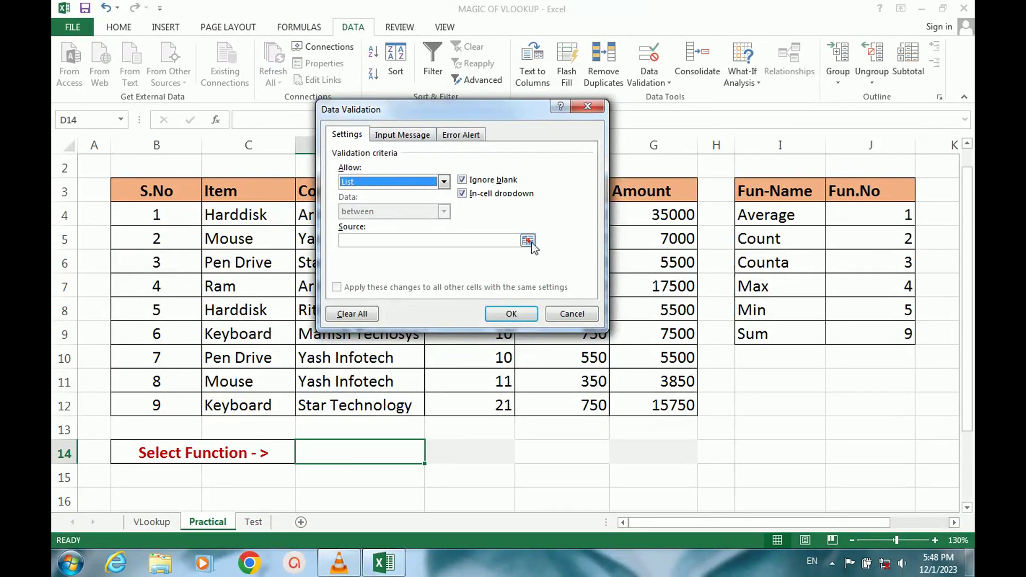
Use the function names in I4:I9 as the list source and apply the validation.
left_click(528, 241)
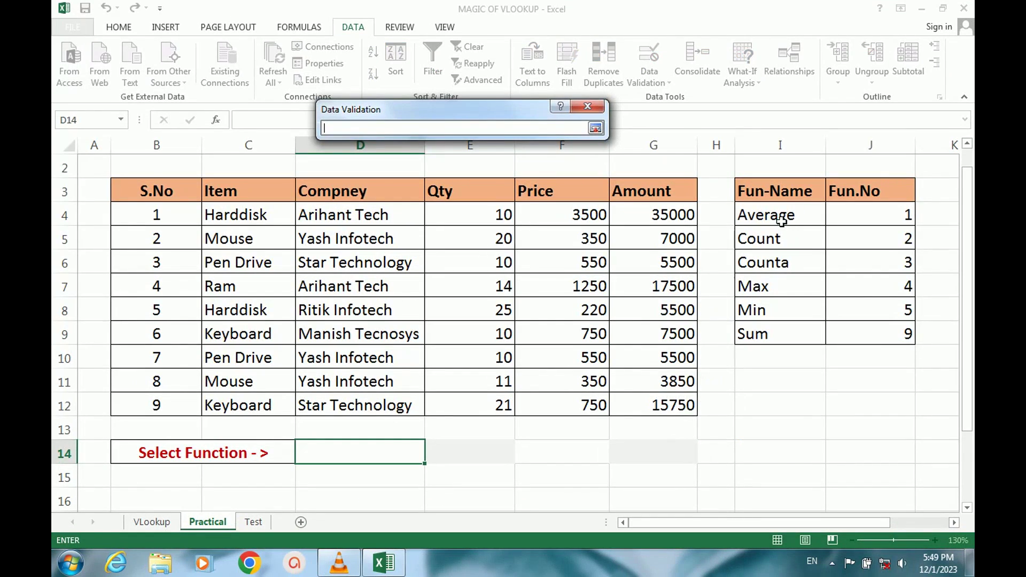
left_click_drag(780, 217, 783, 328)
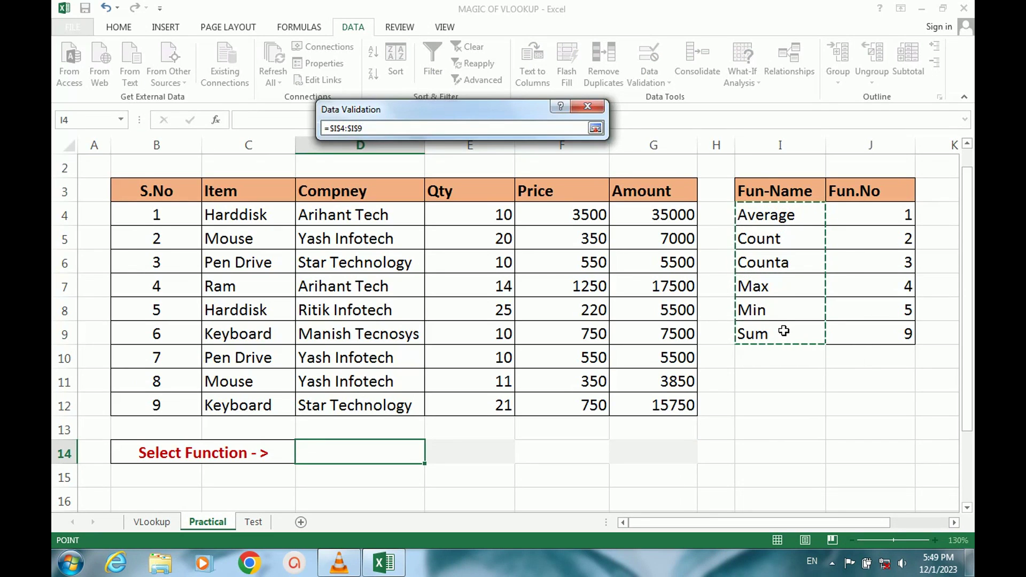
left_click(597, 130)
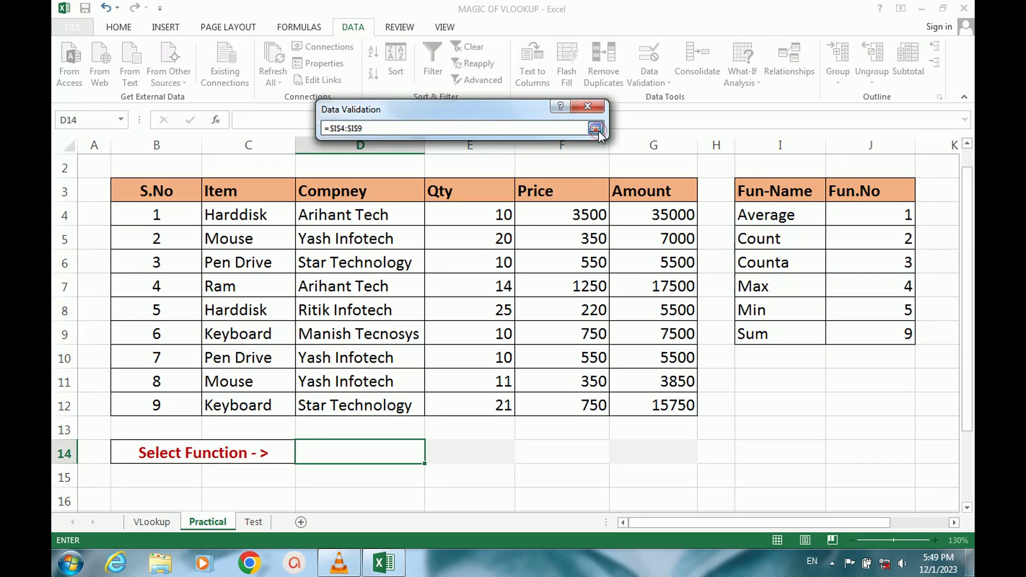
left_click(510, 314)
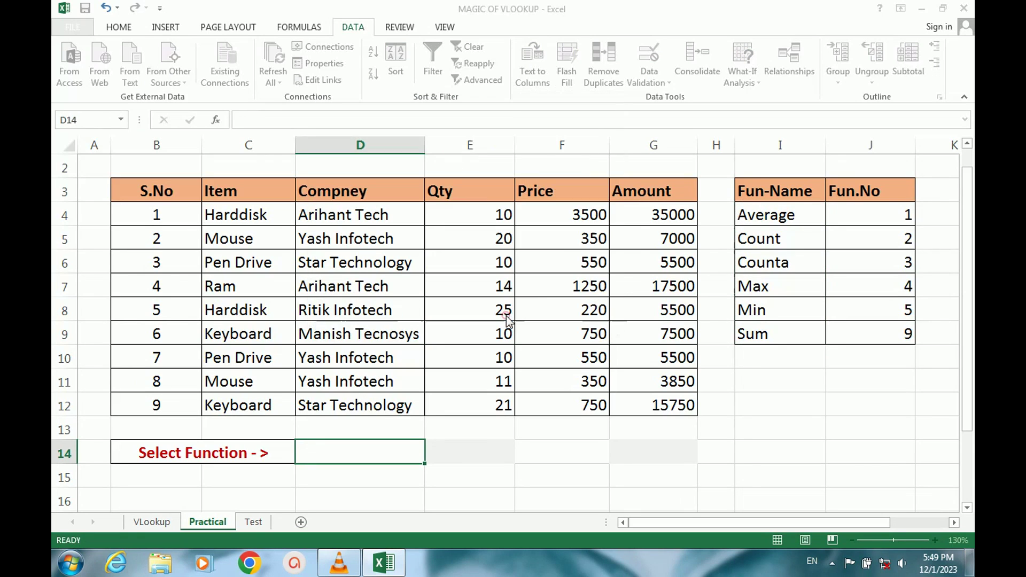
Check the entries offered by the new function list in cell D14.
scroll(413, 477, "down", 1)
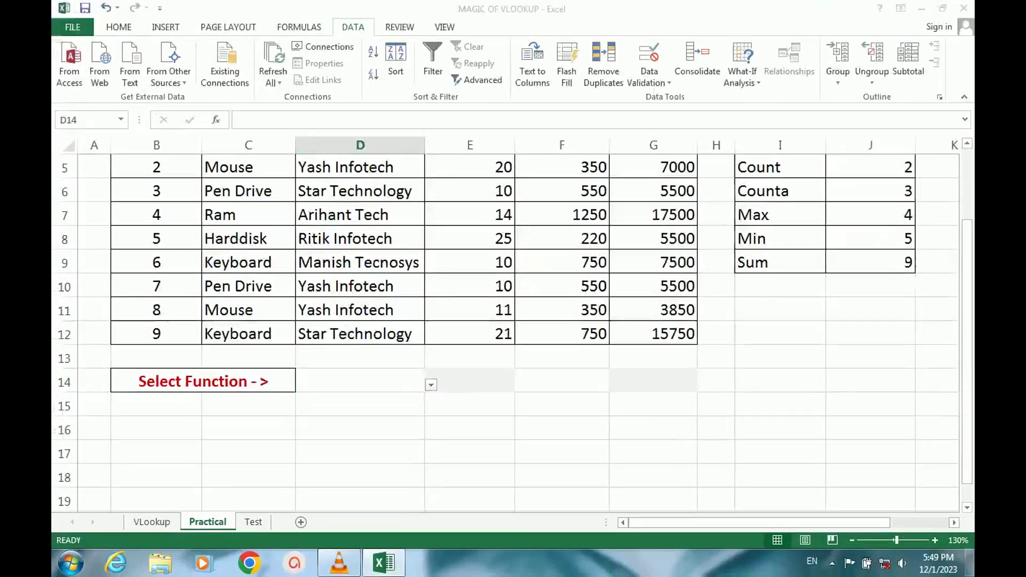
left_click(432, 384)
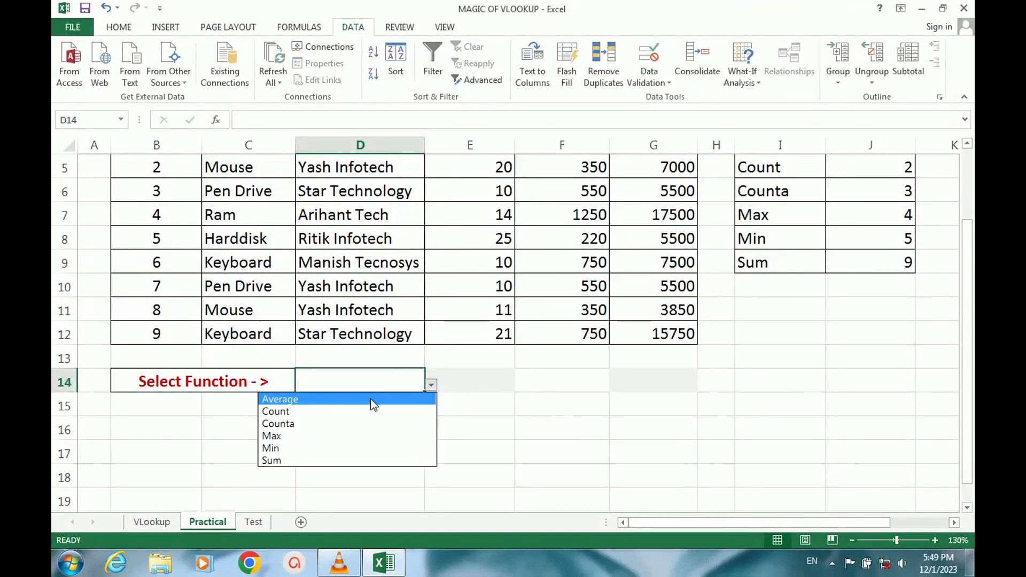
left_click(489, 308)
left_click(454, 386)
left_click(393, 384)
left_click(389, 387)
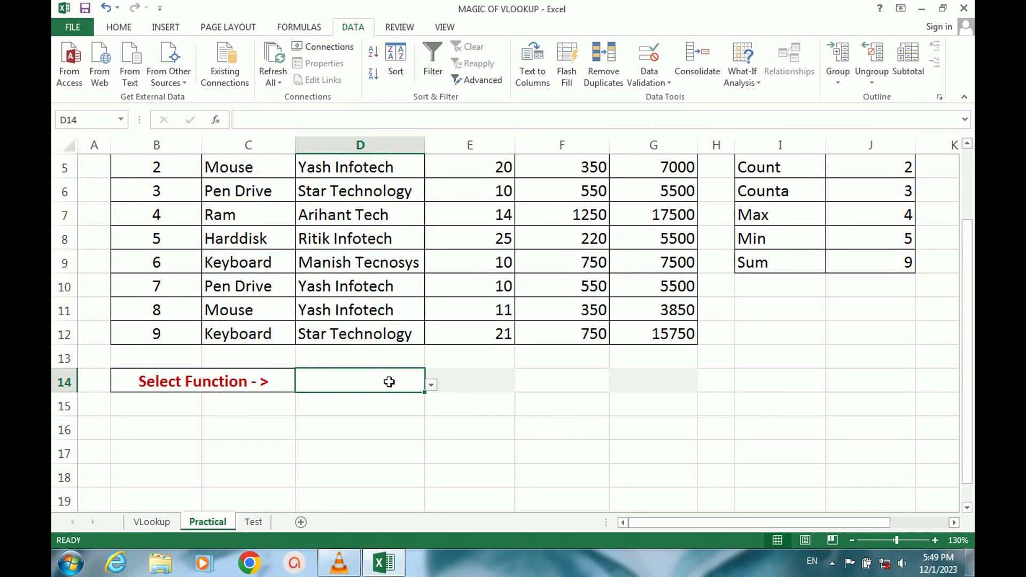
left_click(430, 385)
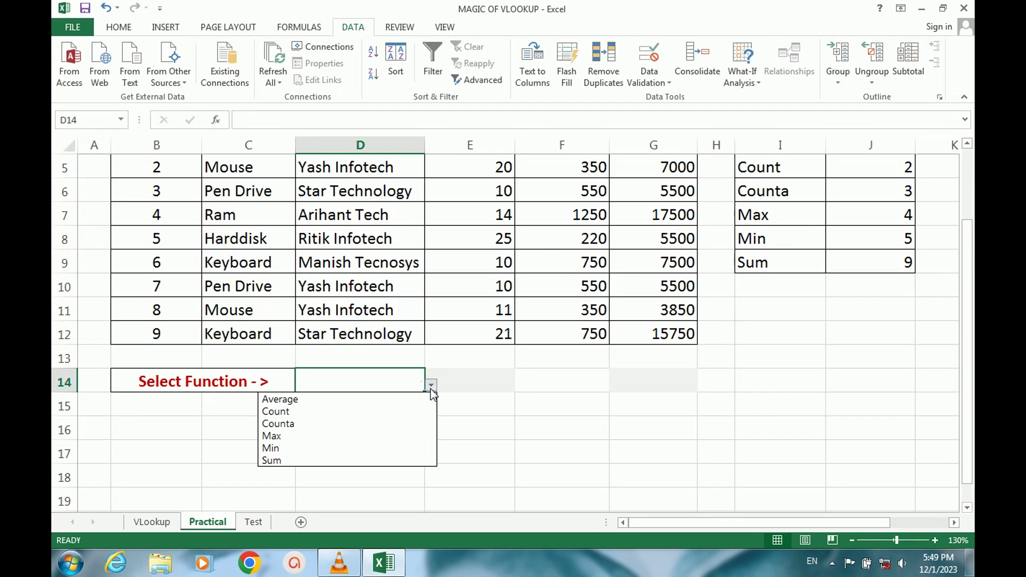
left_click(430, 385)
left_click(431, 385)
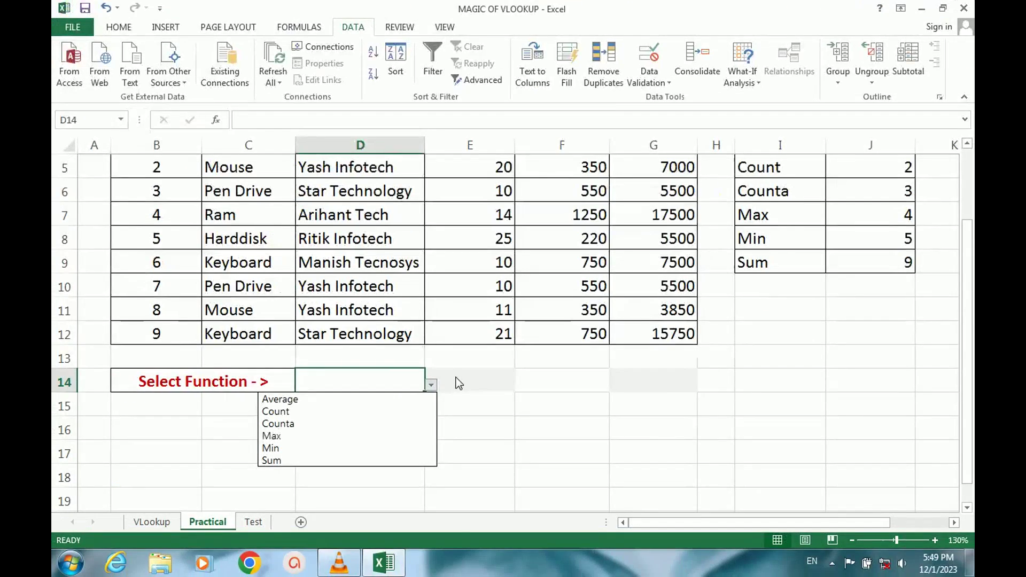
Start a VLOOKUP formula in cell E14 of the Select Function row.
left_click(458, 380)
left_click(460, 378)
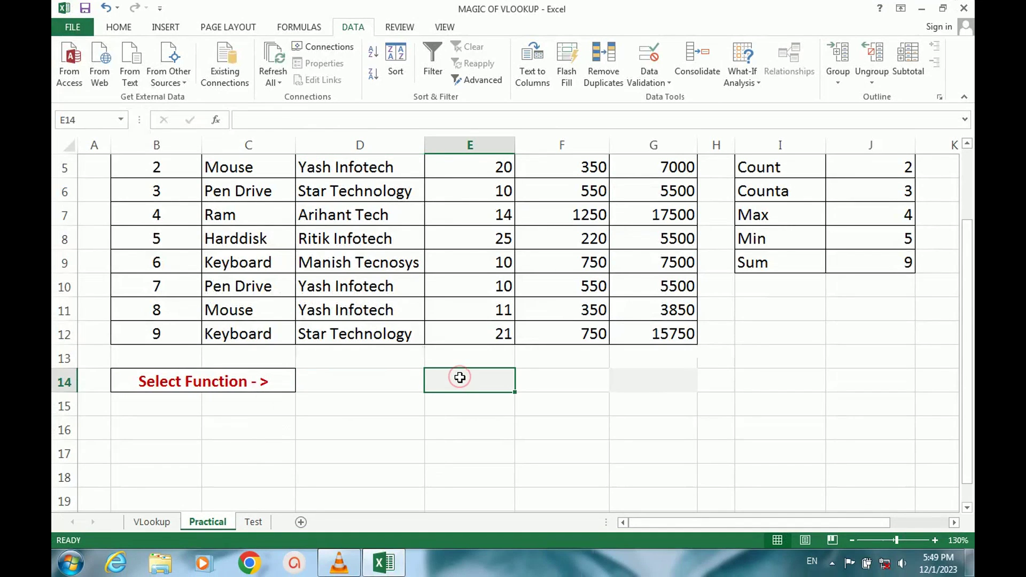
scroll(463, 386, "up", 1)
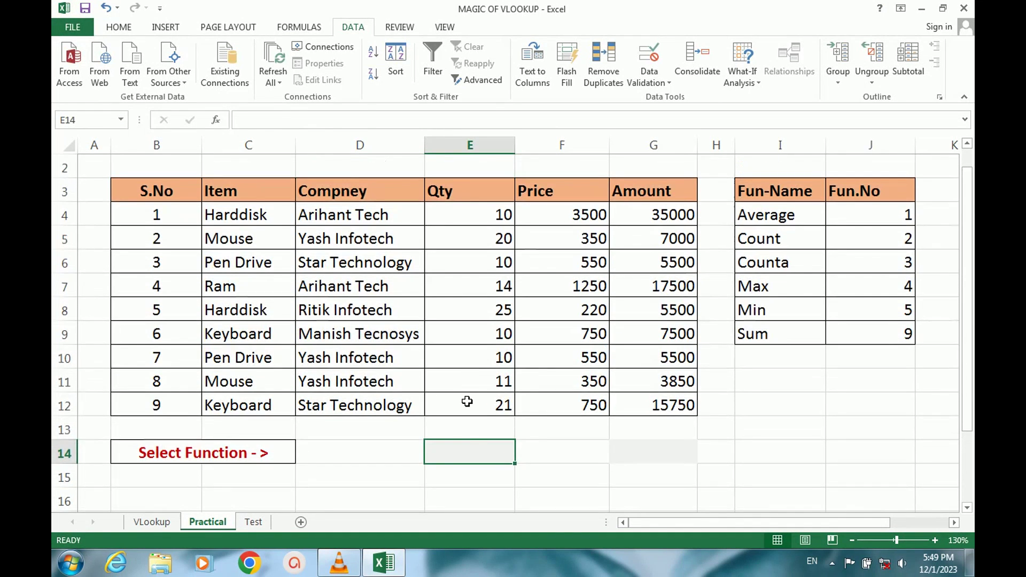
left_click(461, 454)
type("=VLOOK")
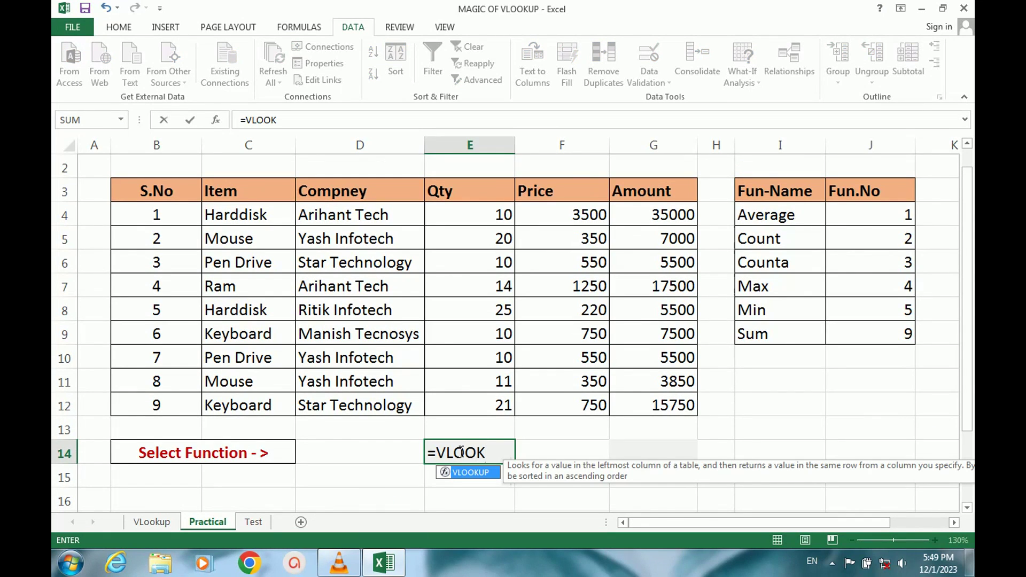
type("UP")
key("BackSpace")
key("BackSpace")
key("BackSpace")
key("BackSpace")
key("BackSpace")
key("BackSpace")
key("BackSpace")
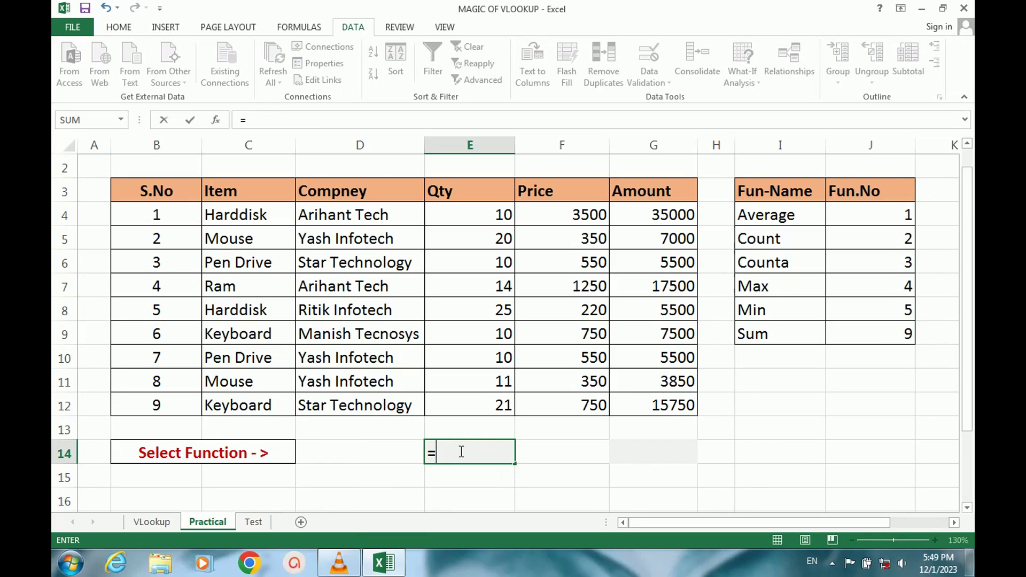
type("vlook")
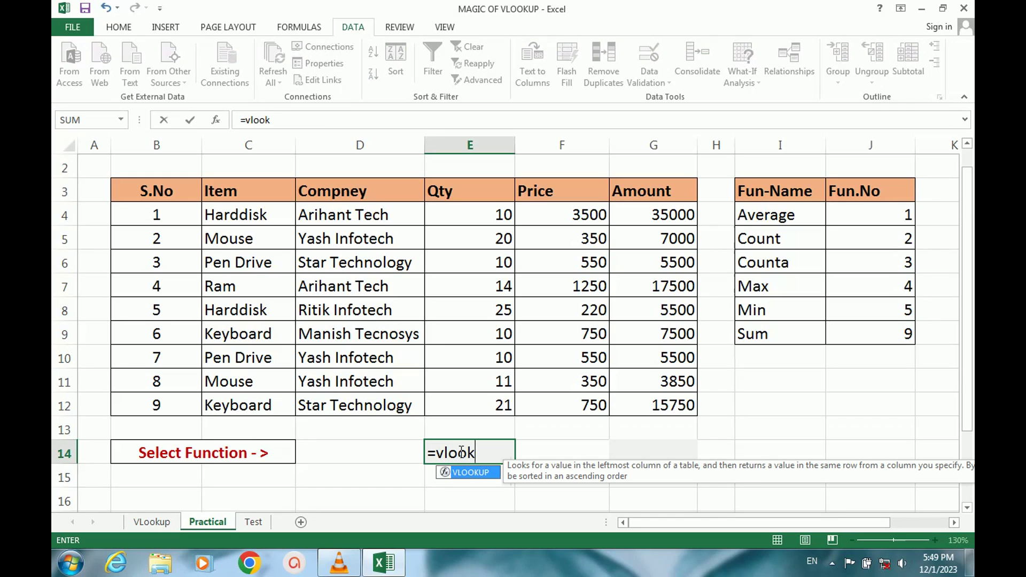
type("up(")
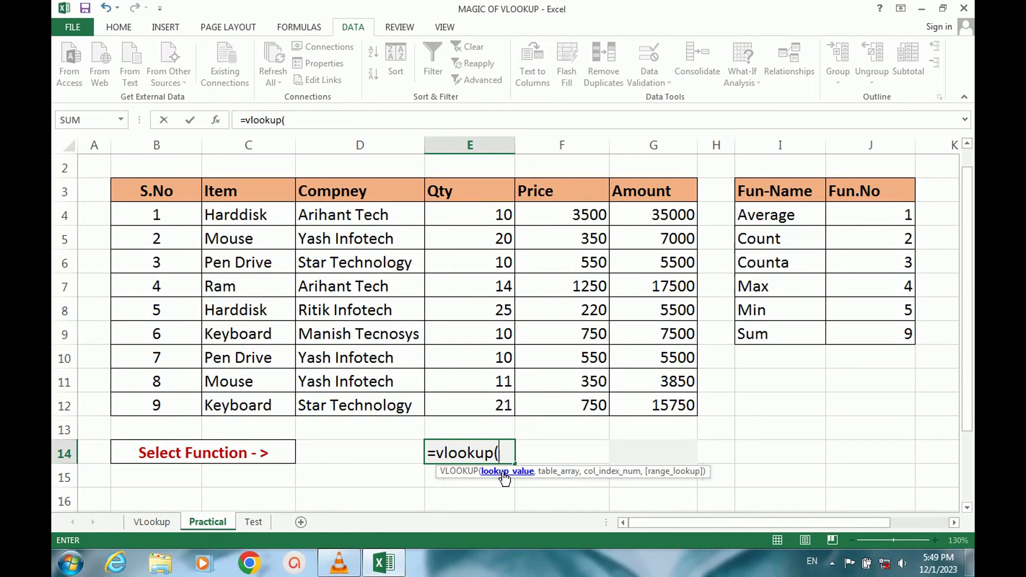
Complete the VLOOKUP with D14 as lookup value, I3:J9 as table, column index 2 and range lookup 0, and enter the formula.
left_click(348, 452)
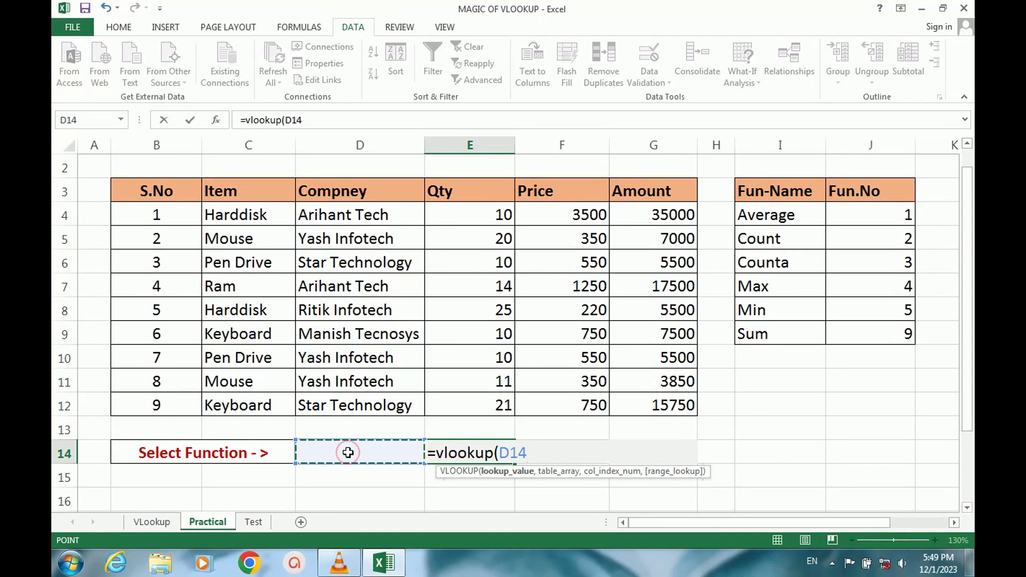
type(",")
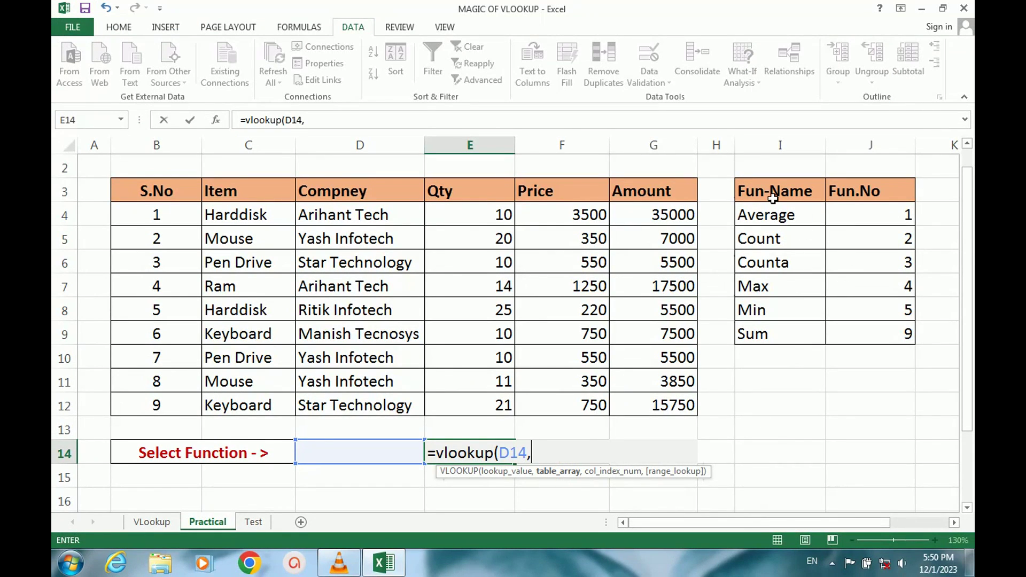
left_click_drag(773, 195, 880, 334)
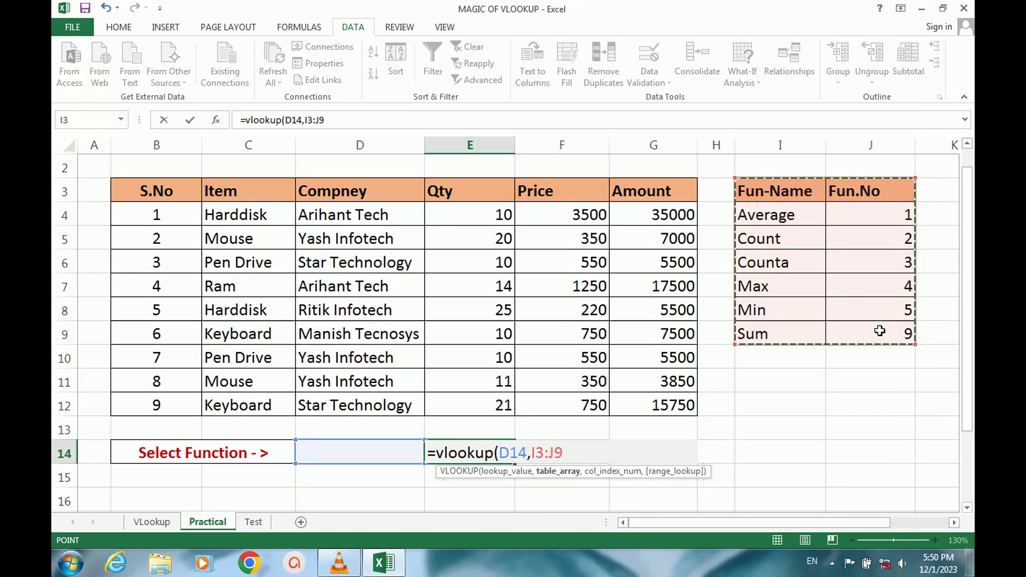
type(",")
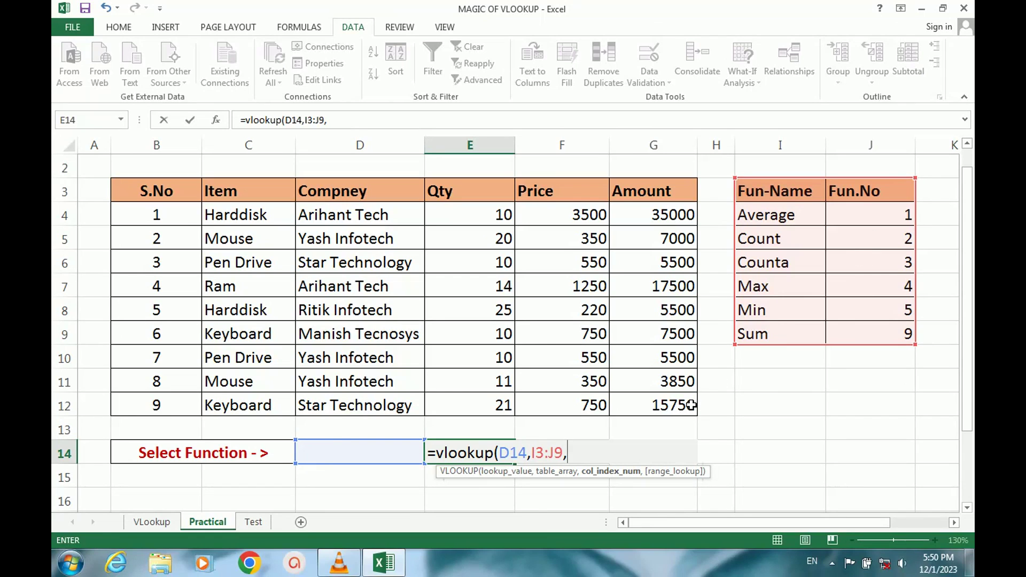
type("2")
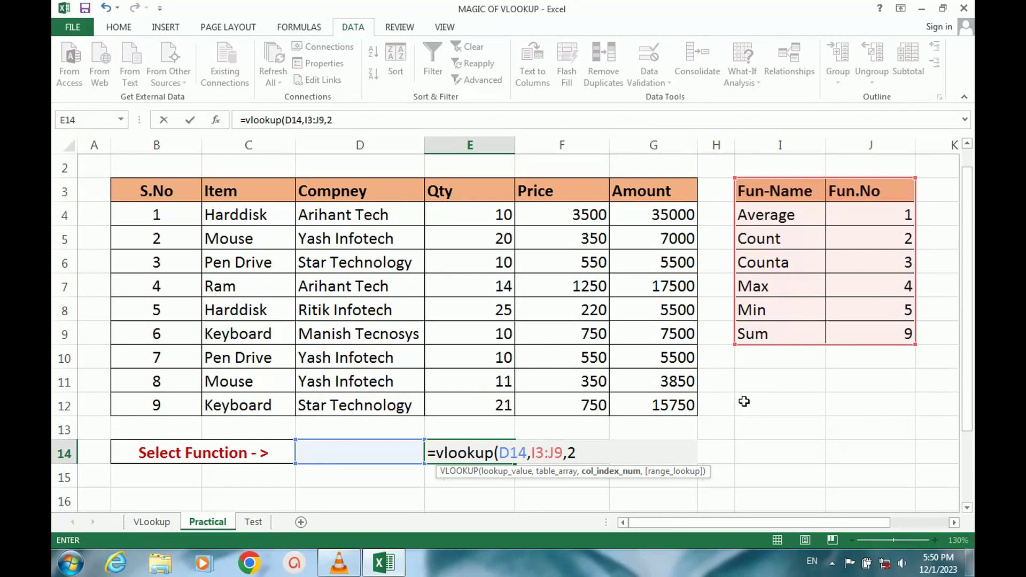
type(",")
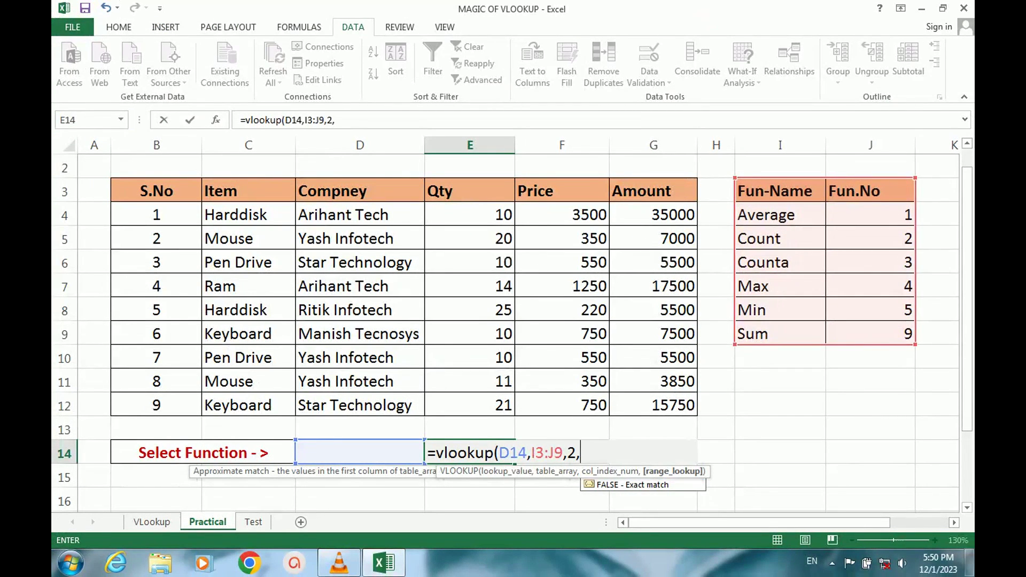
type("0")
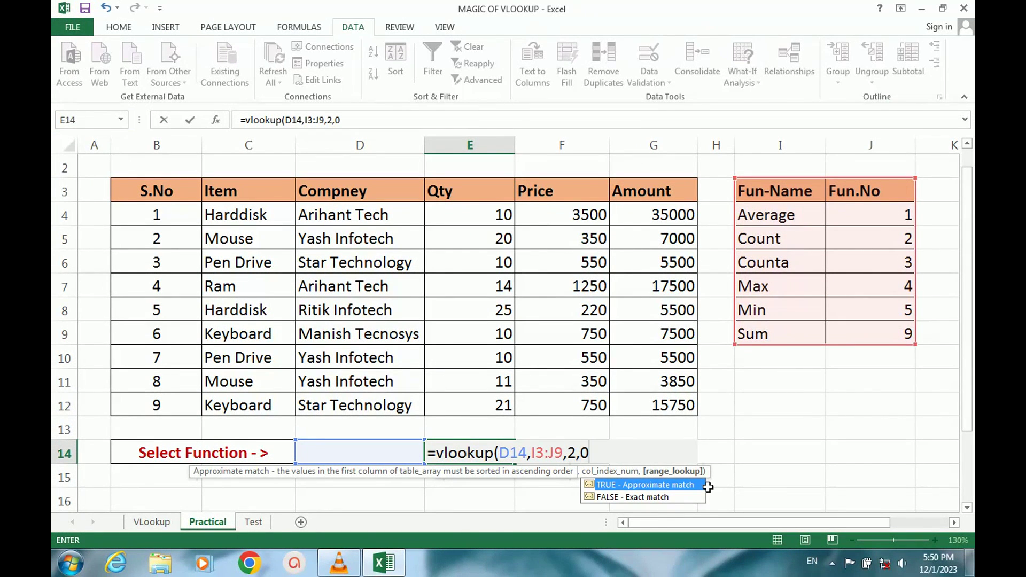
type(")")
key("Return")
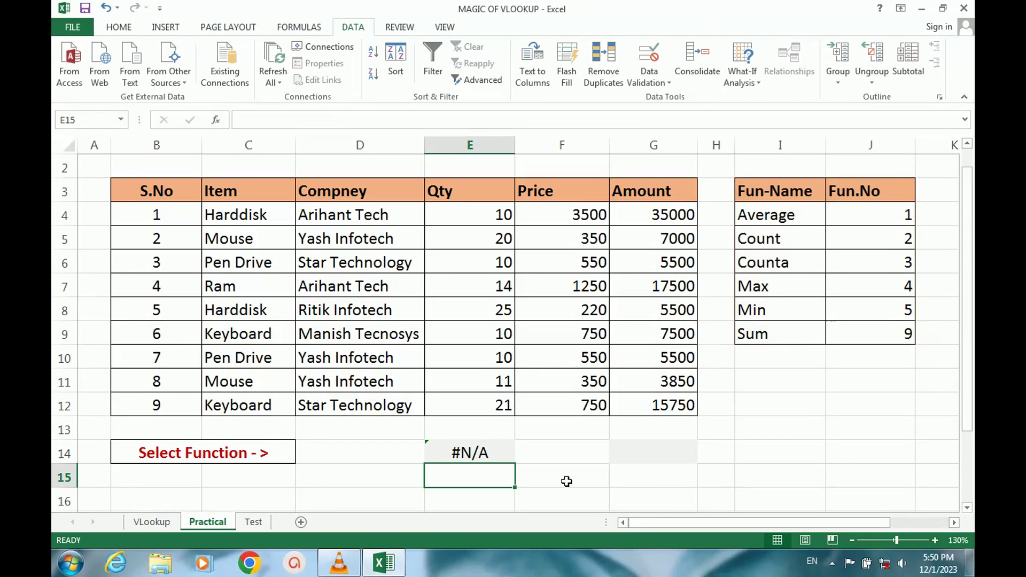
Choose Count as the function in cell D14 to test the lookup formula in E14.
left_click(419, 454)
key("Right")
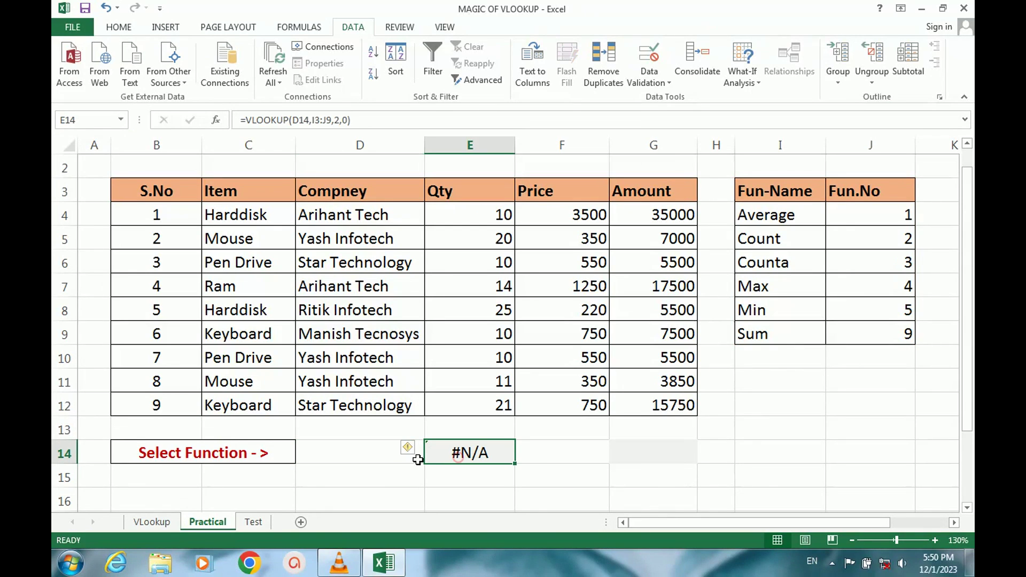
left_click(377, 455)
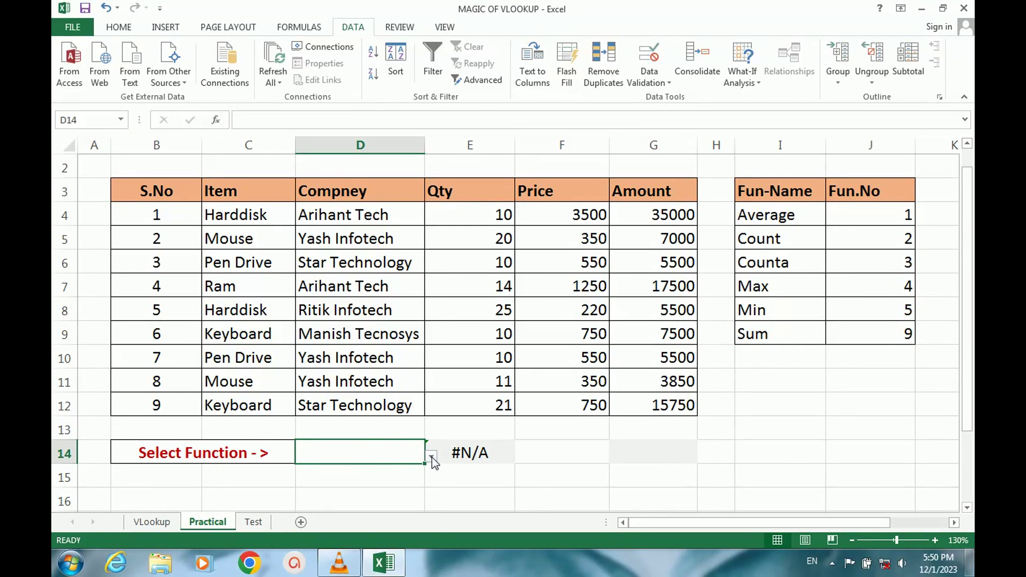
left_click(432, 456)
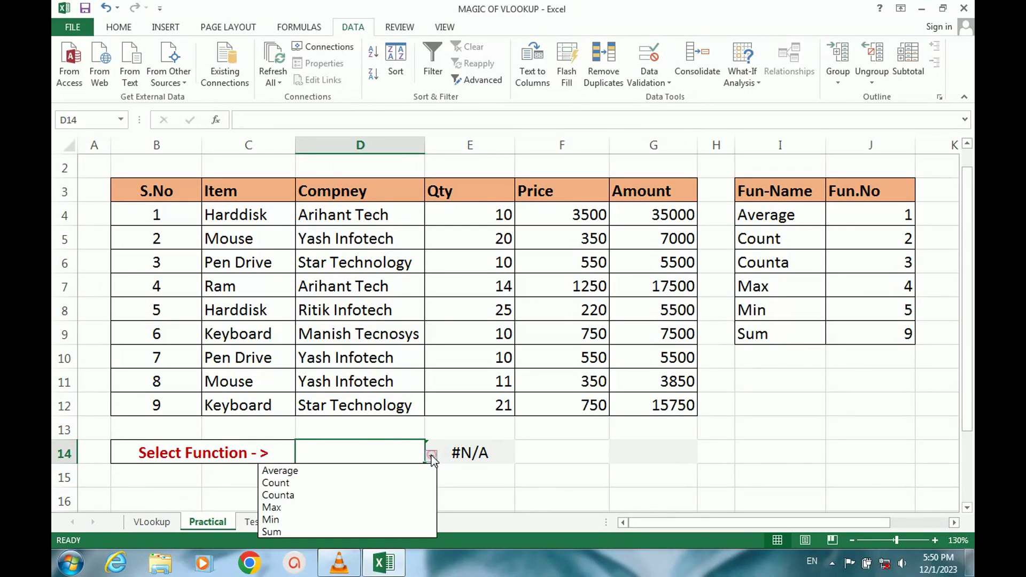
left_click(338, 483)
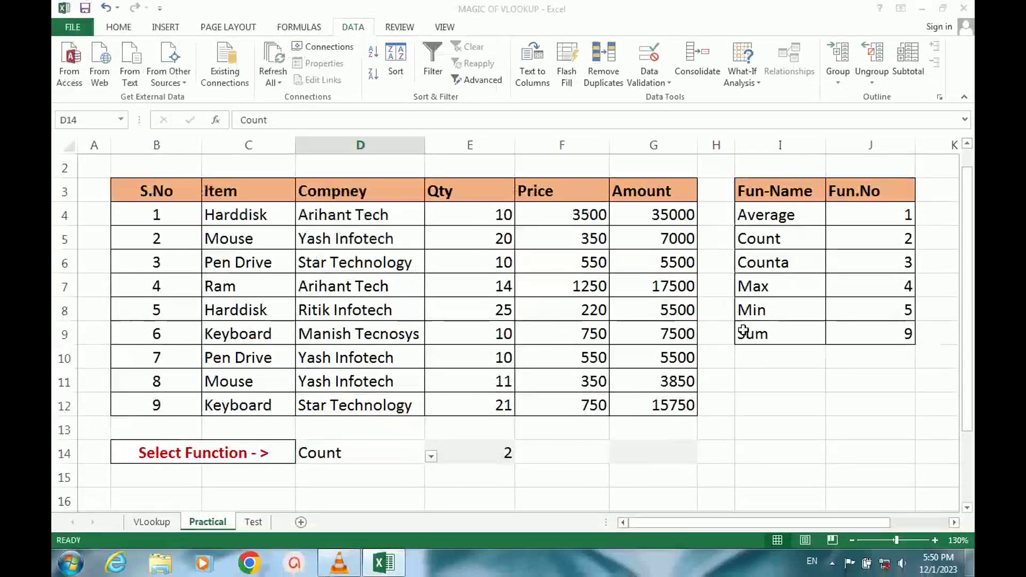
Change the function in cell D14 to Sum and review the formula in E14.
left_click(432, 456)
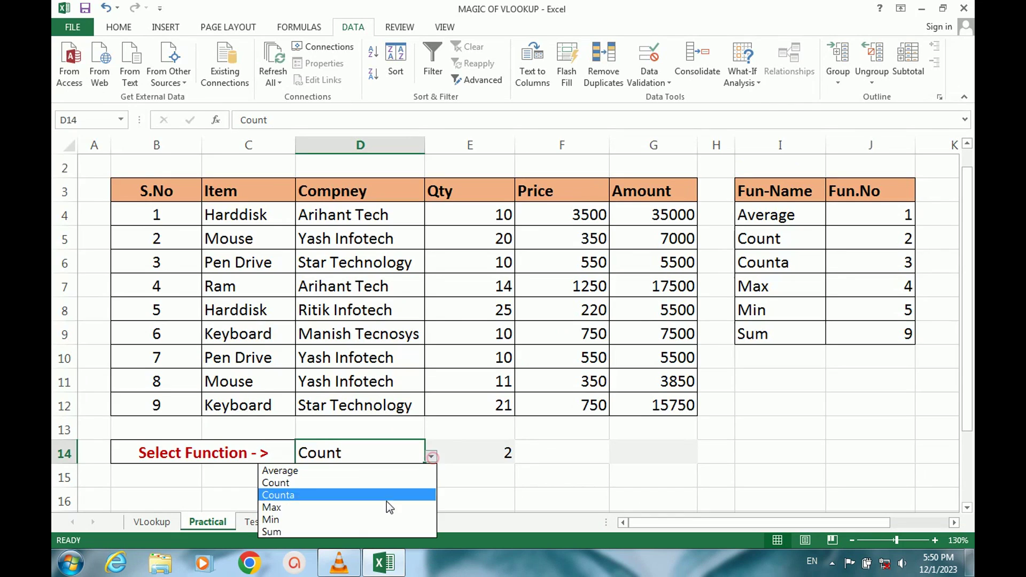
left_click(342, 531)
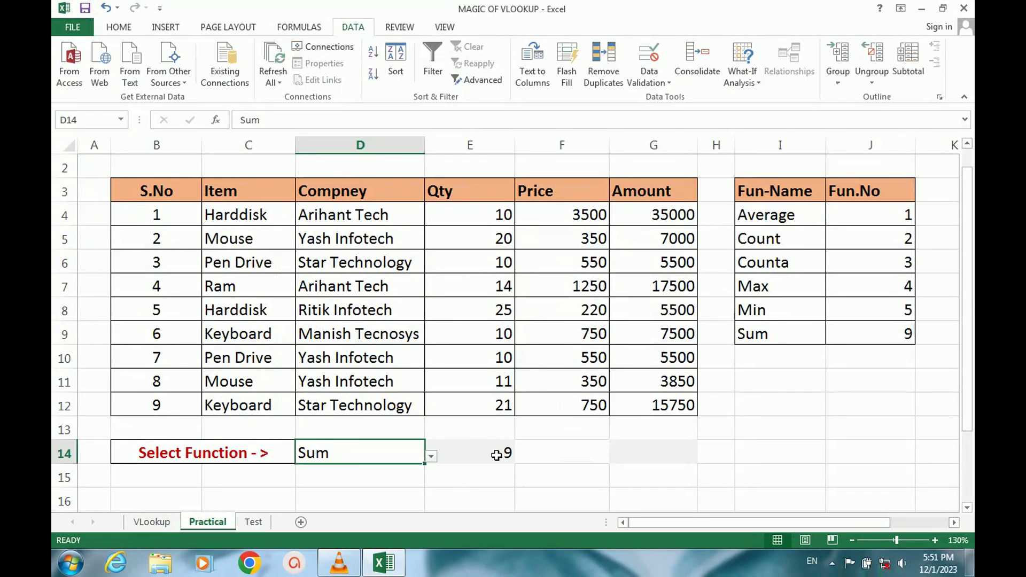
left_click(496, 455)
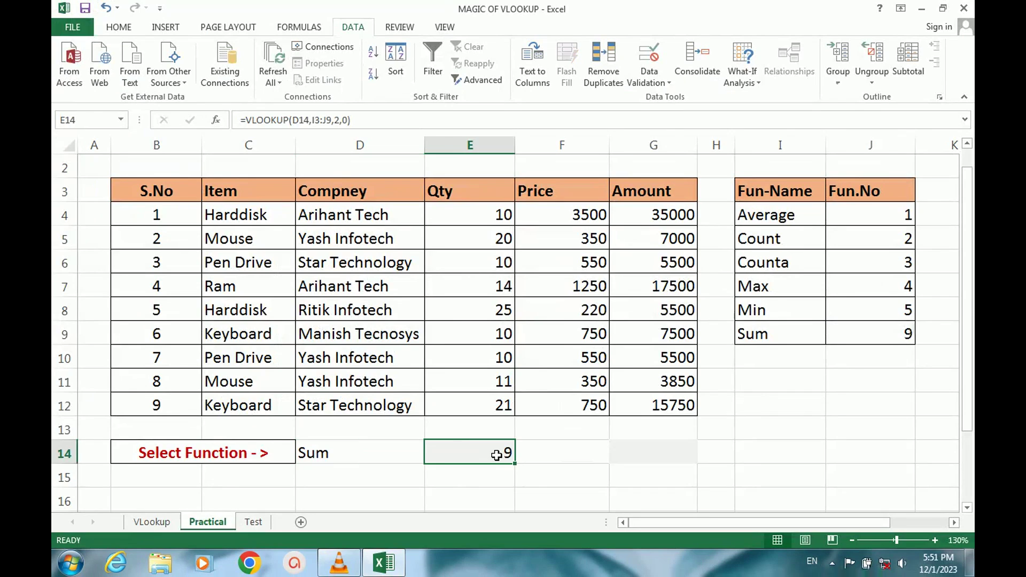
left_click(344, 454)
left_click(430, 457)
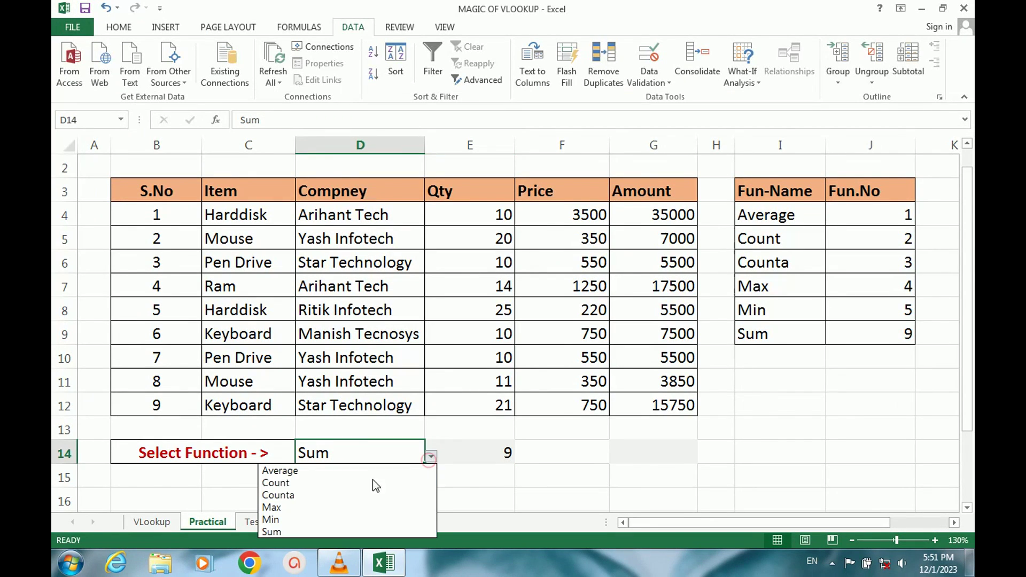
left_click(430, 455)
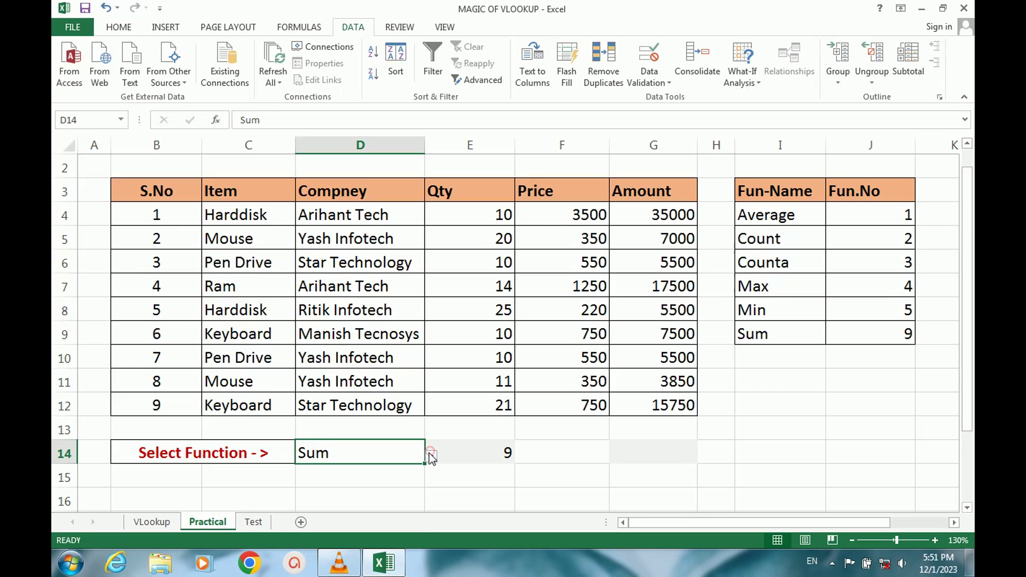
left_click(488, 454)
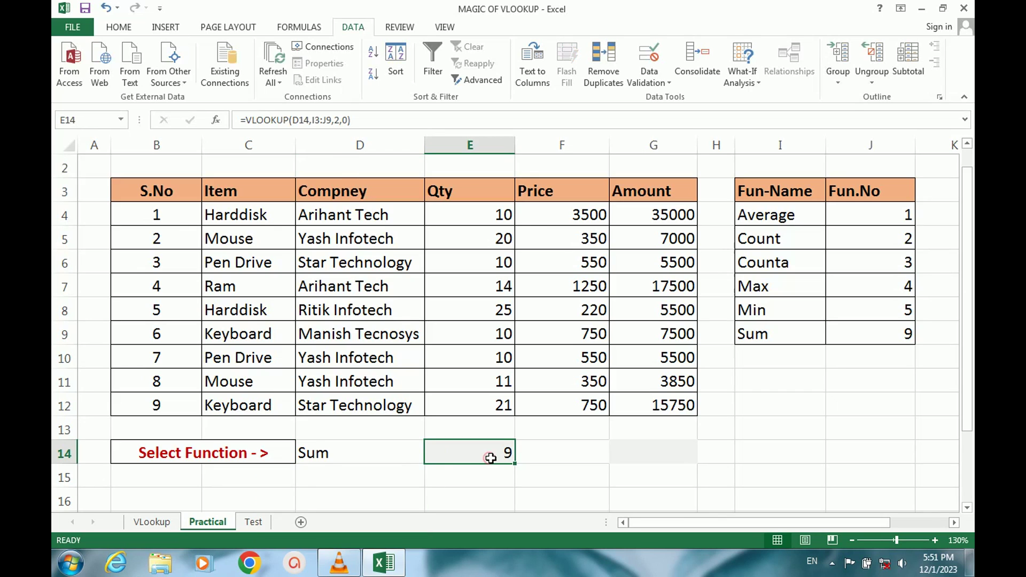
Set the function in cell D14 to Min.
left_click(407, 453)
left_click(431, 457)
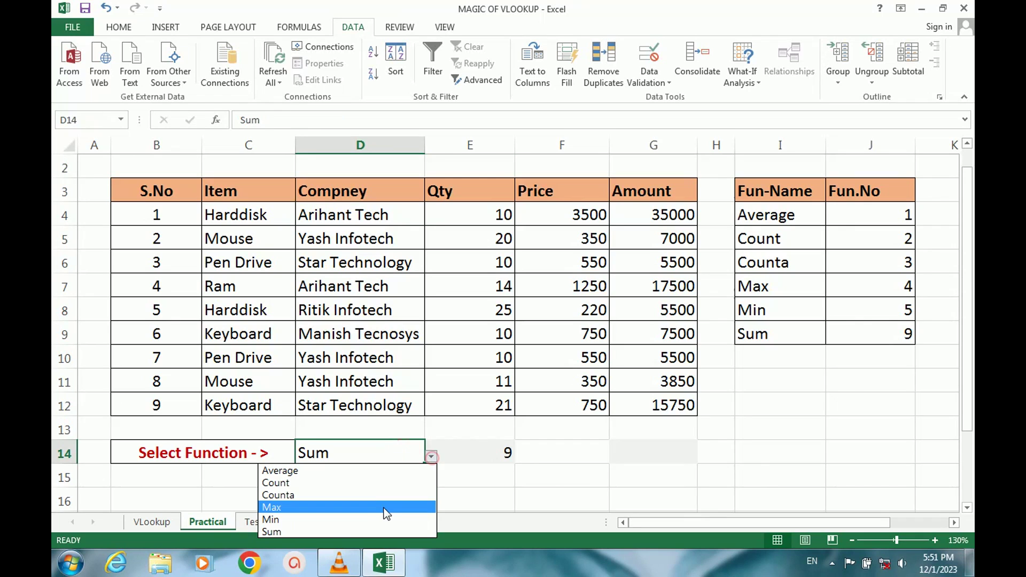
left_click(331, 523)
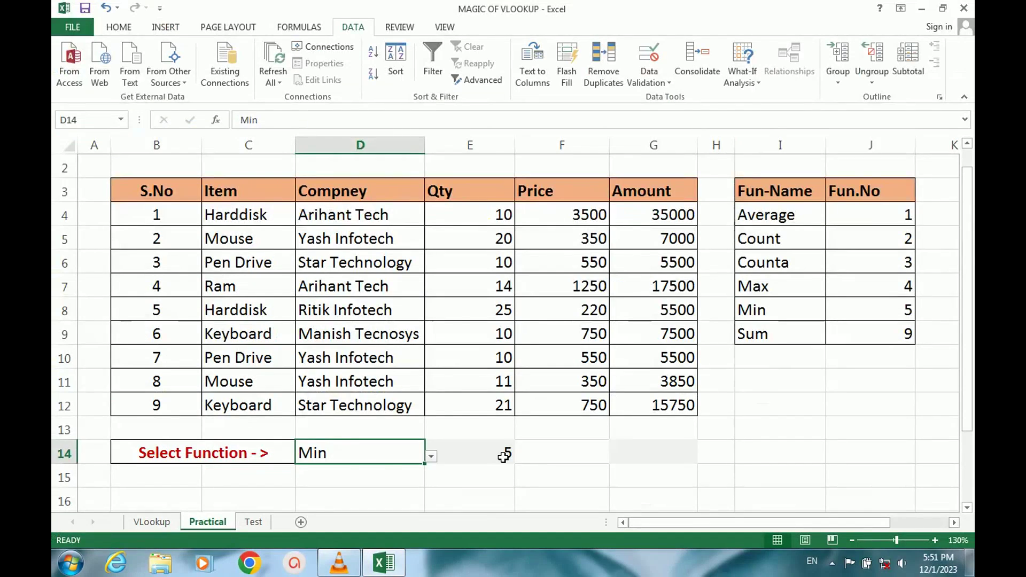
Edit the formula in E14 so the existing VLOOKUP becomes the function number argument of a SUBTOTAL function.
double_click(504, 455)
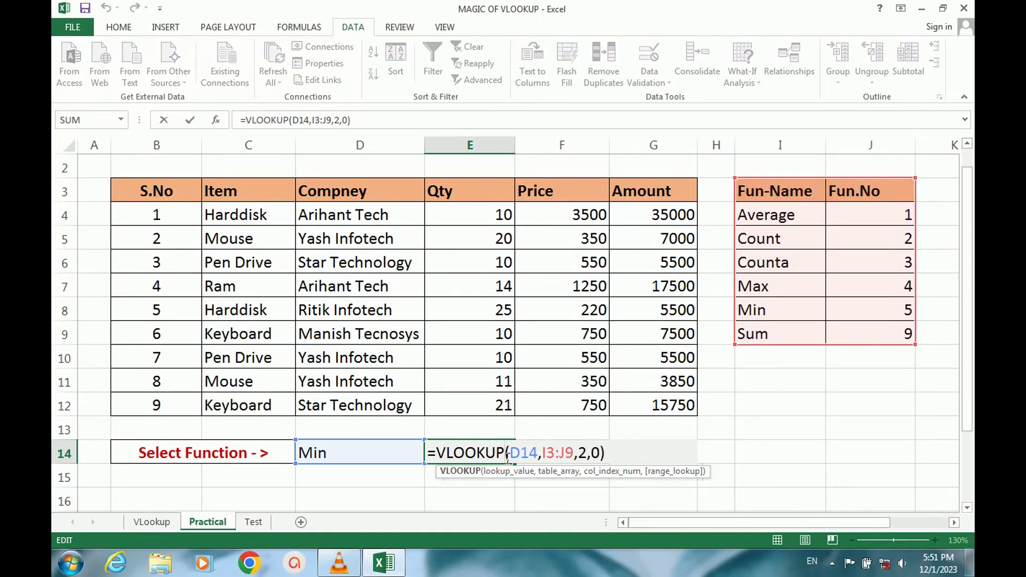
left_click(437, 453)
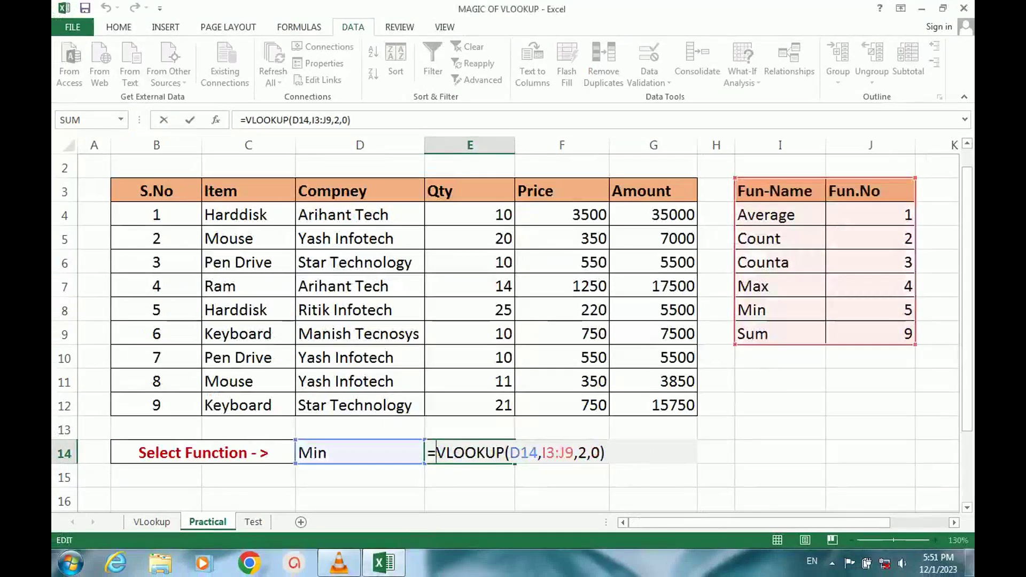
type("subtot")
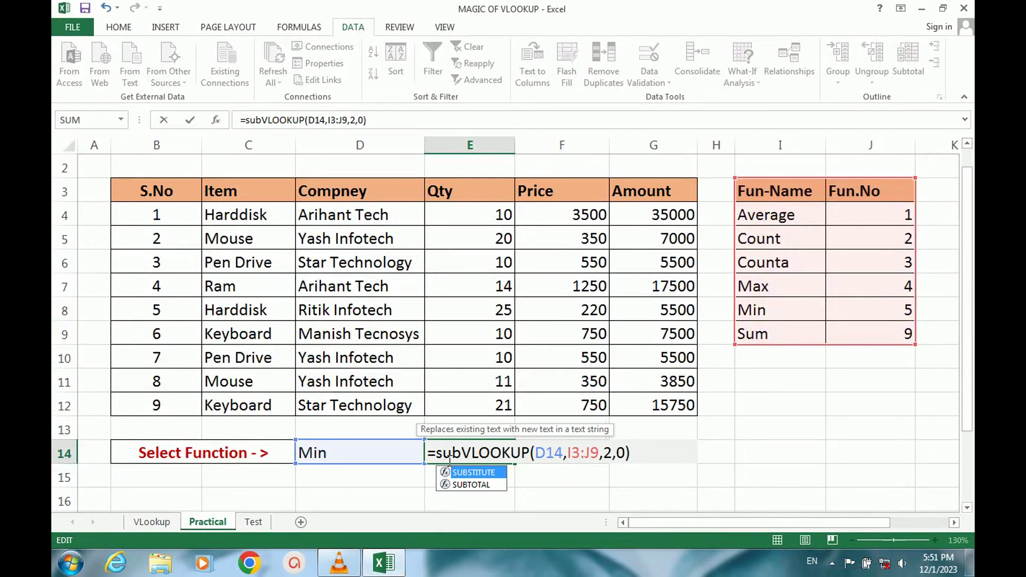
type("al")
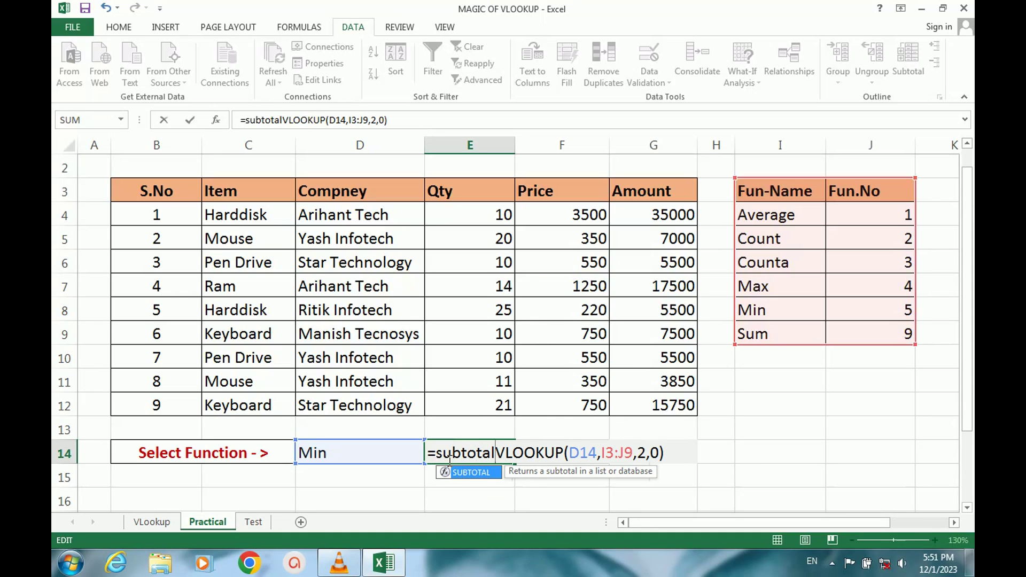
type("(")
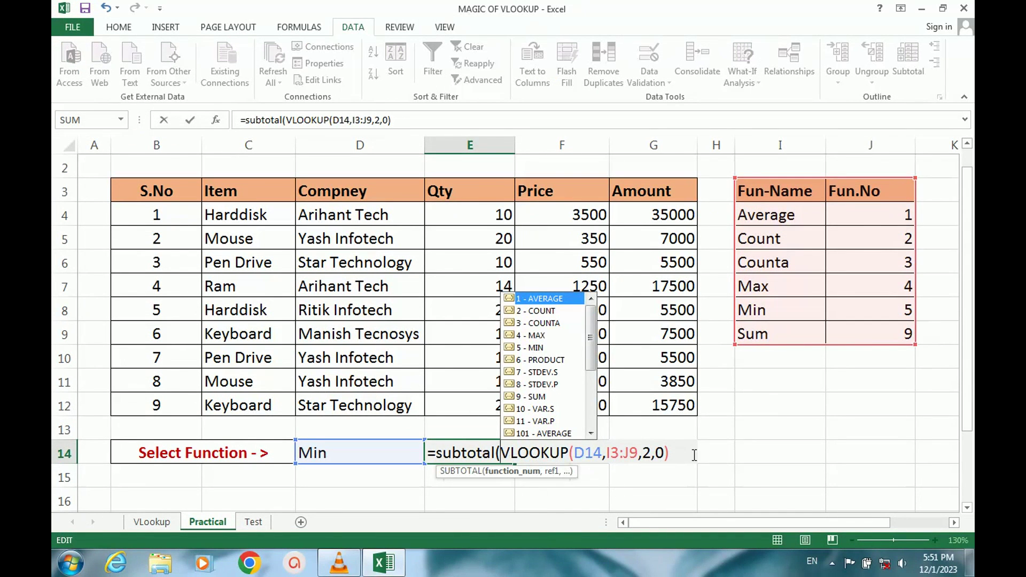
Add the Qty values E4:E12 as the SUBTOTAL reference, close the function and enter the formula.
key("Escape")
type(",")
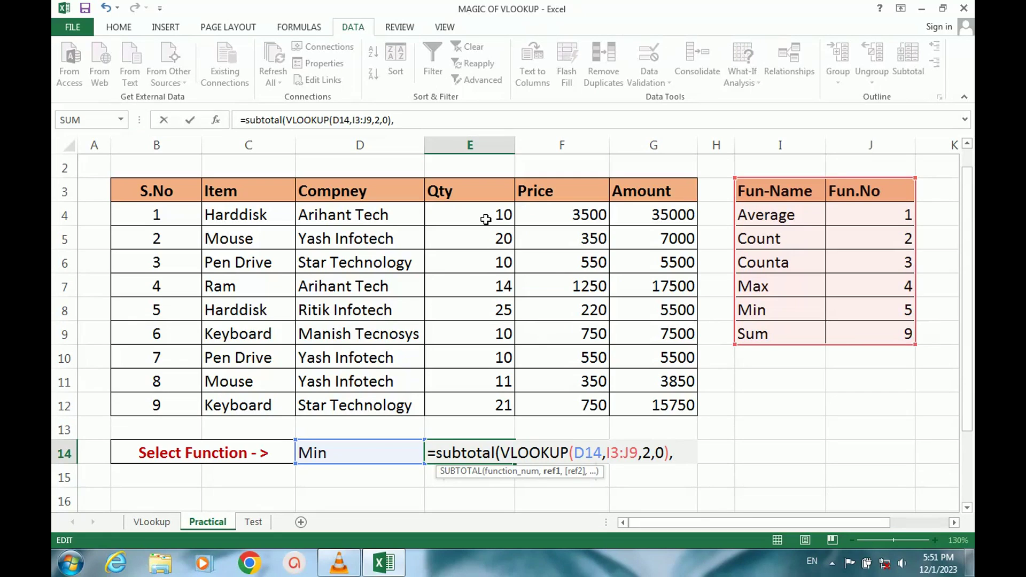
left_click_drag(485, 219, 499, 357)
left_click_drag(500, 402, 501, 403)
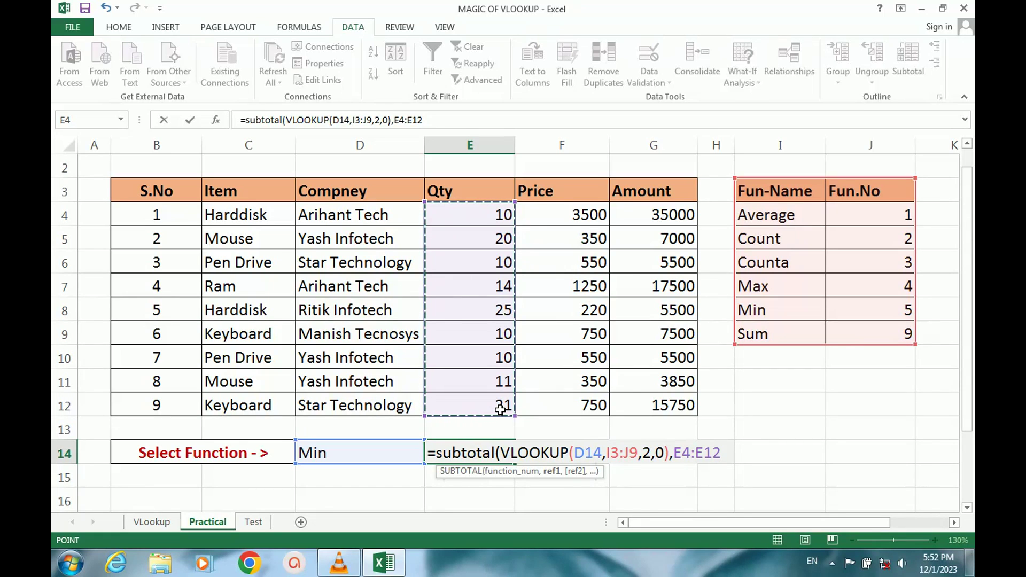
type(")")
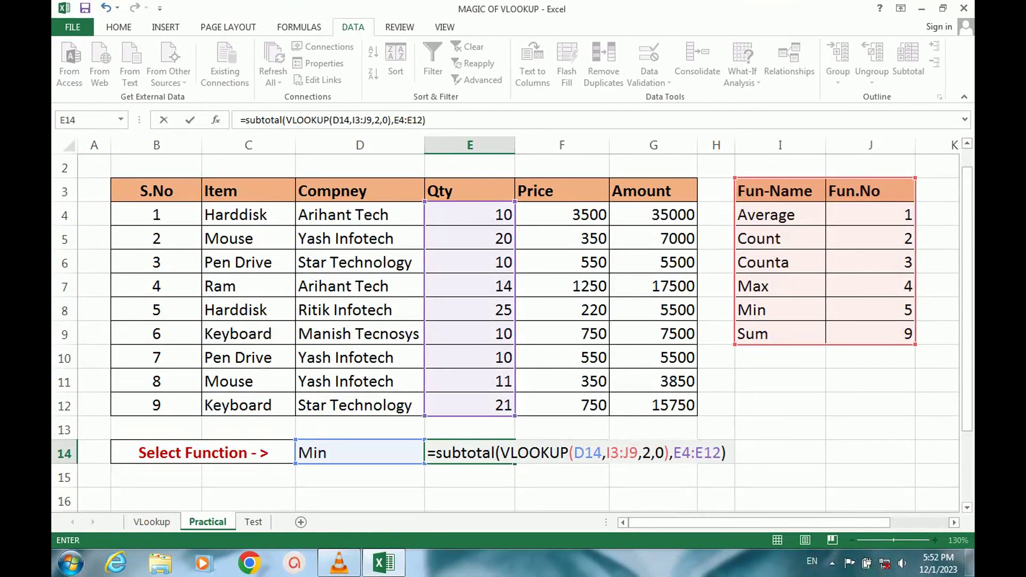
key("Return")
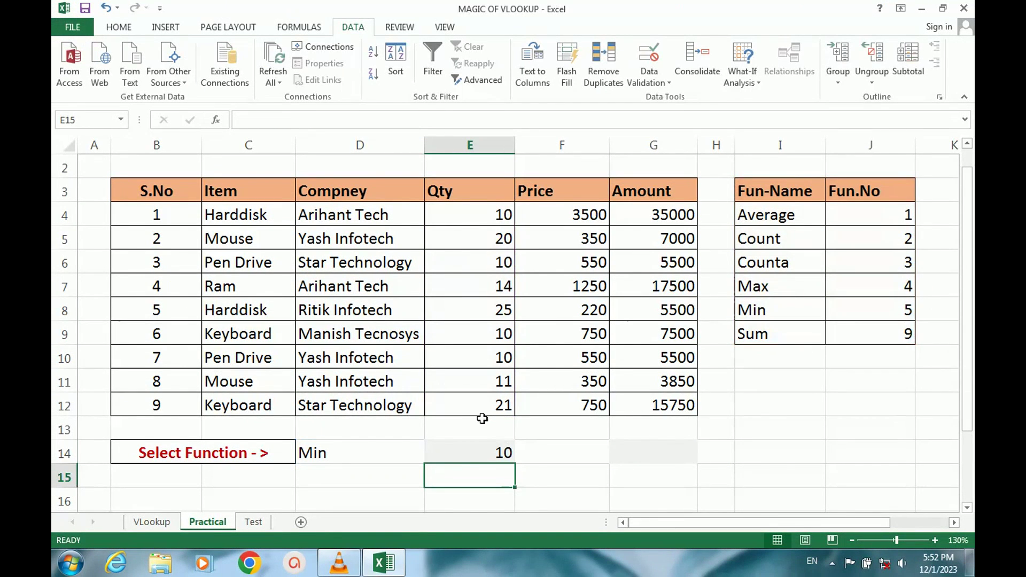
Test the Qty summary by setting the function in cell D14 to Sum, followed by Max.
left_click(383, 456)
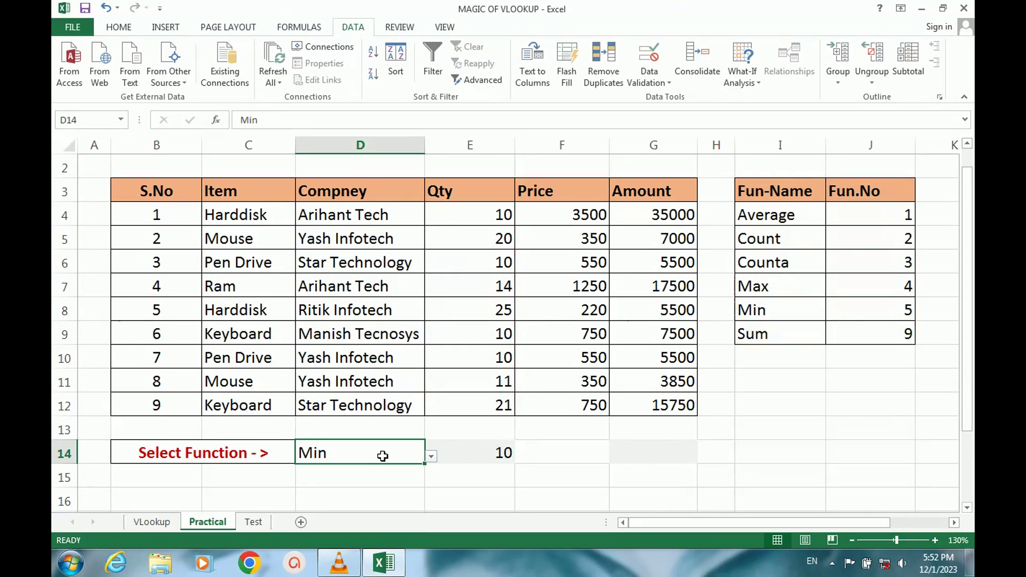
left_click(430, 458)
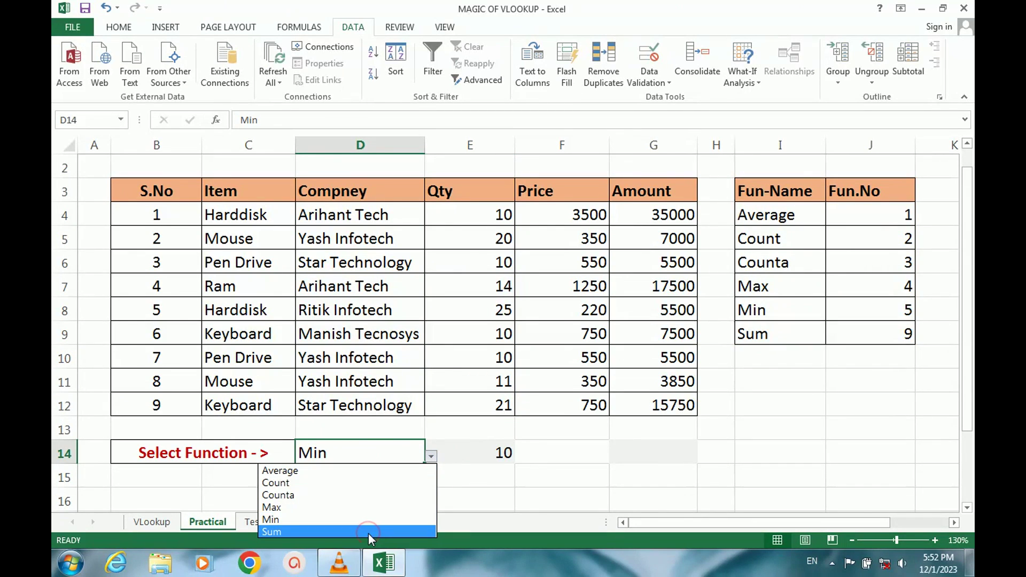
left_click(367, 533)
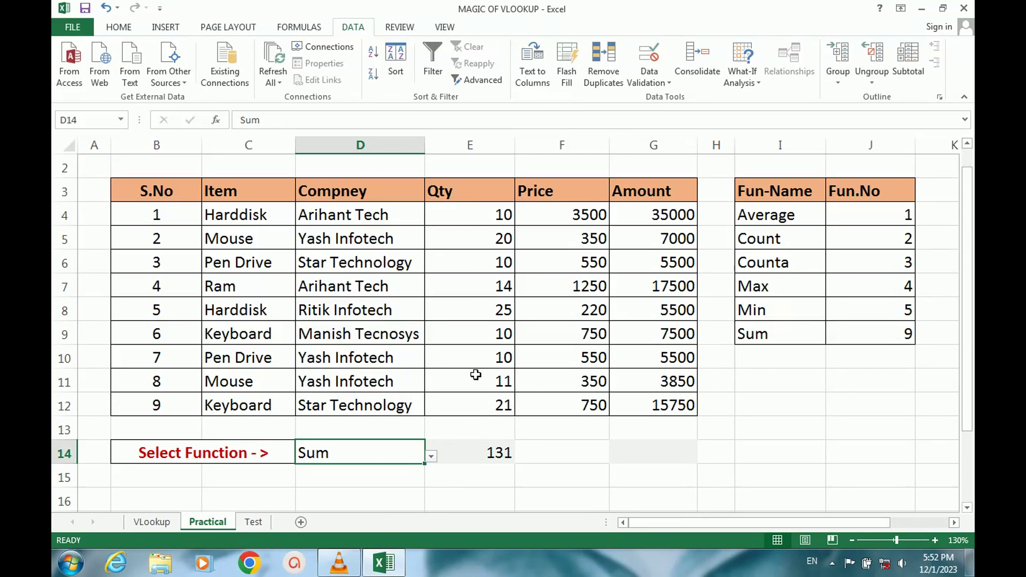
left_click(431, 456)
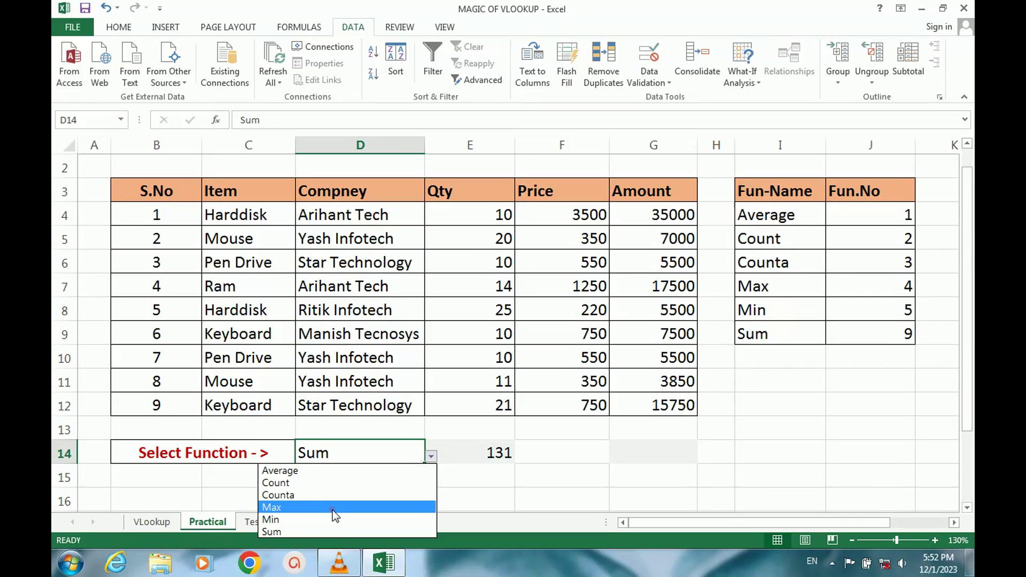
left_click(333, 511)
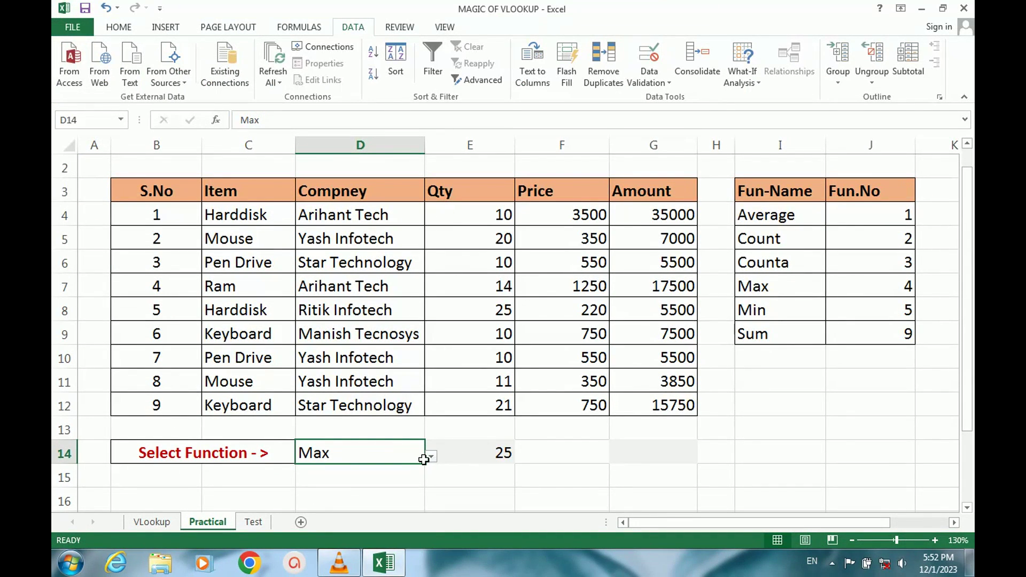
Set the function in cell D14 to Average and review the formula in E14.
left_click(430, 458)
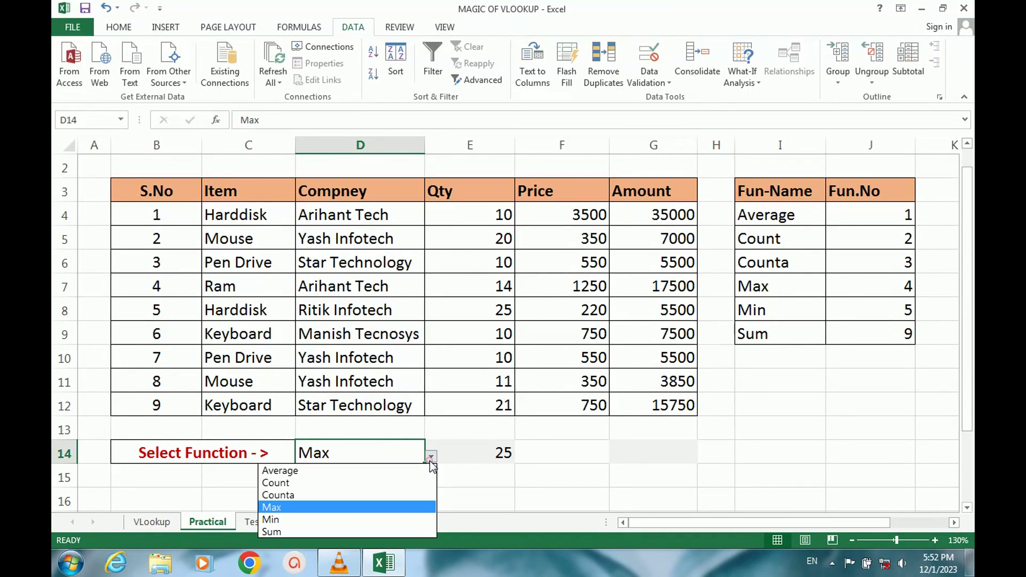
left_click(318, 473)
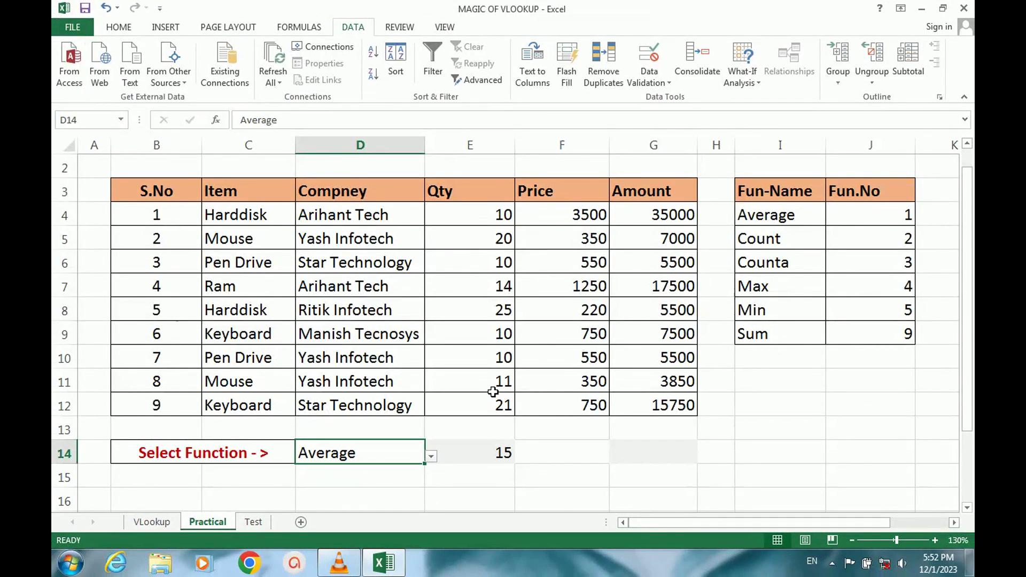
left_click(477, 454)
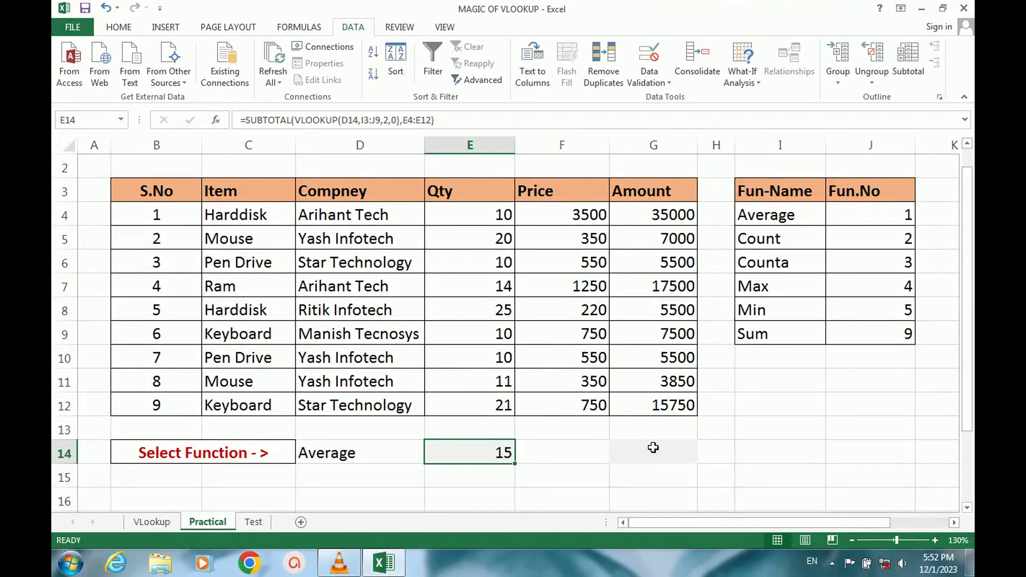
Start a VLOOKUP formula in G14 below the Amount column, with D14 as the lookup value.
left_click(653, 449)
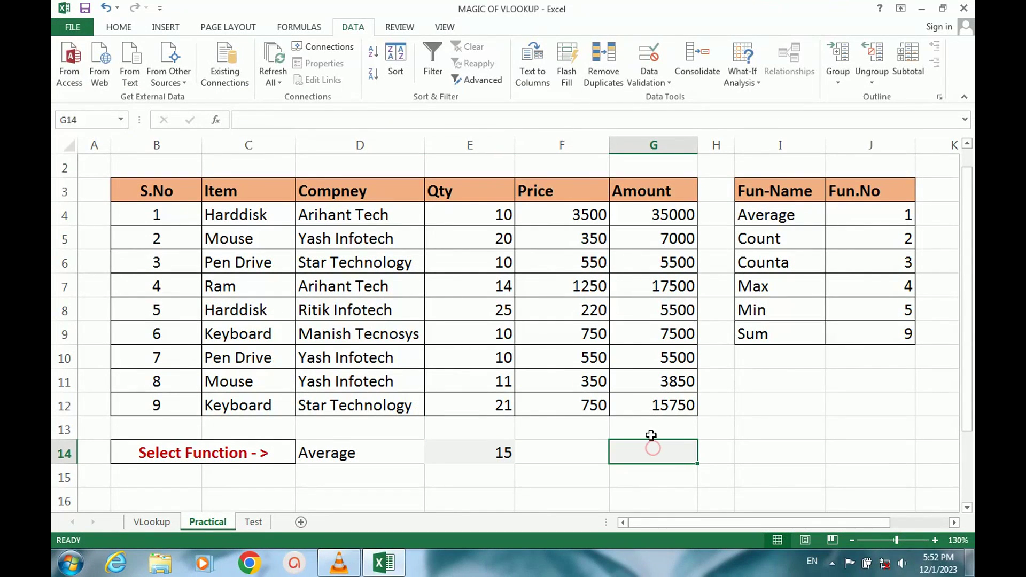
type("=")
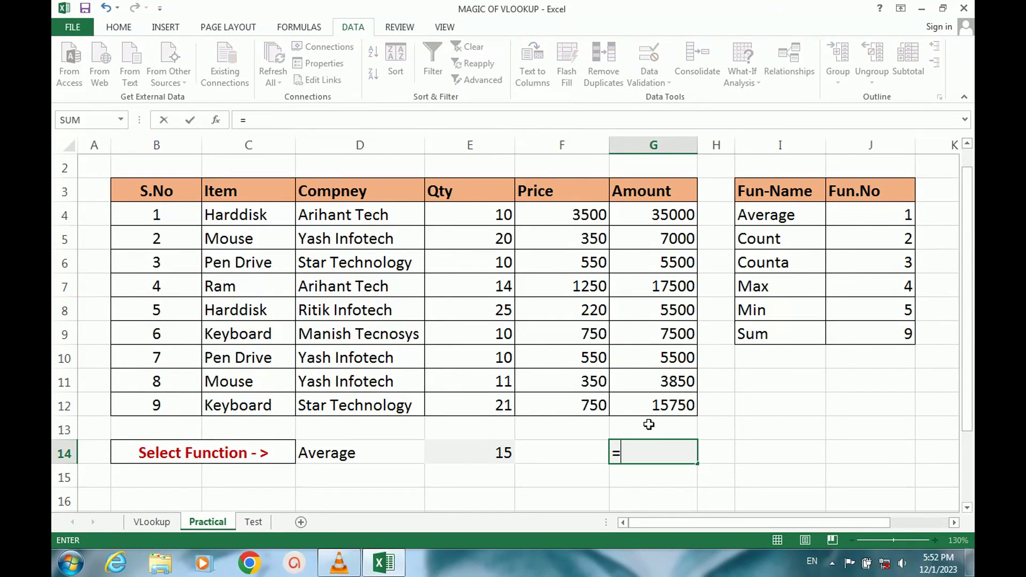
type("v")
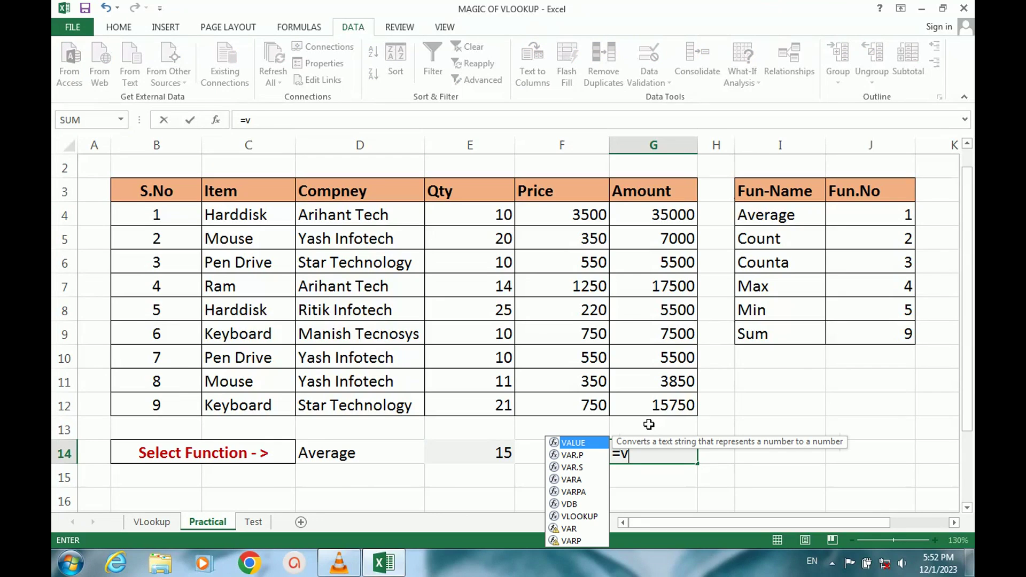
type("ll")
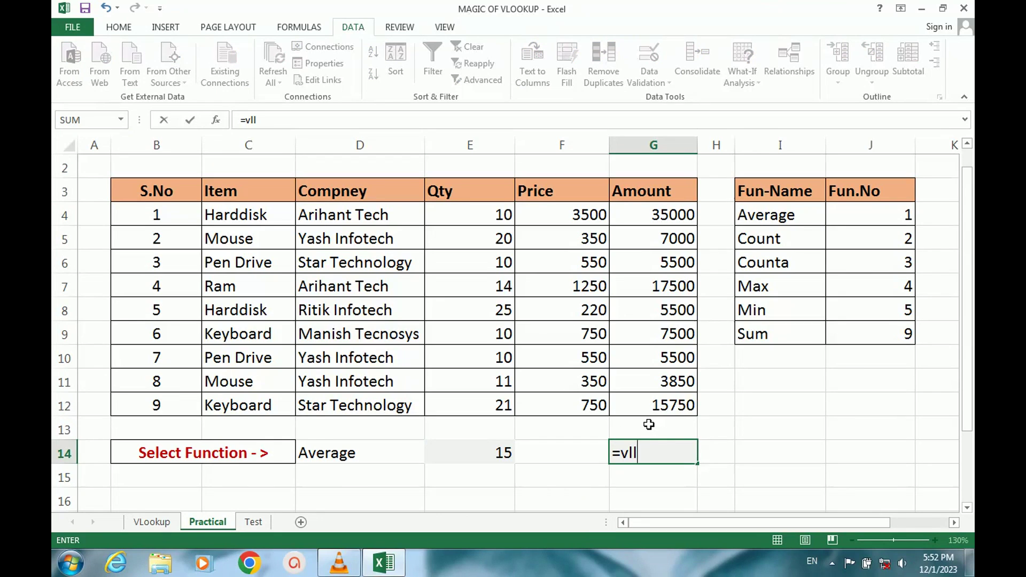
key("BackSpace")
key("BackSpace")
key("BackSpace")
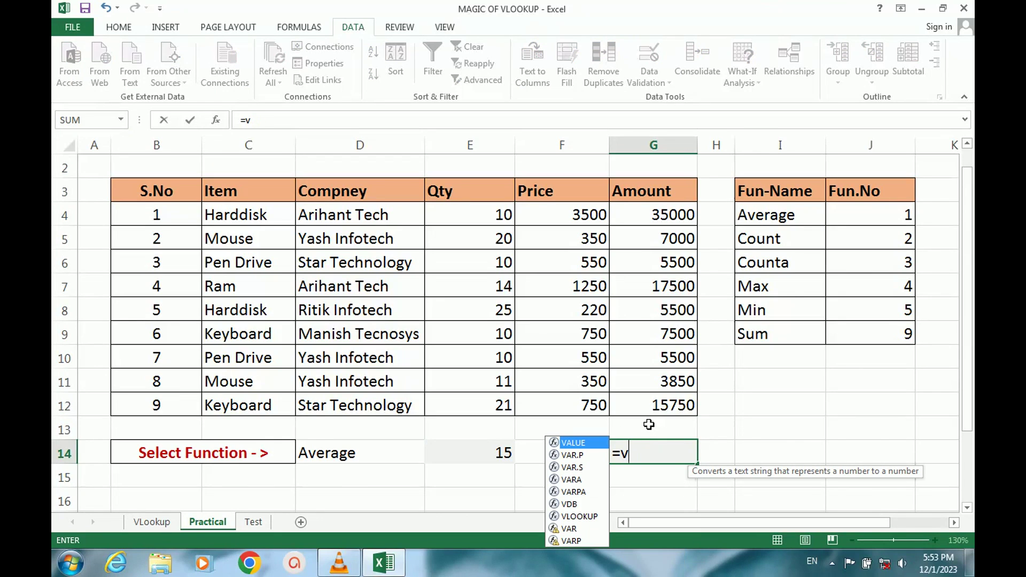
type("look")
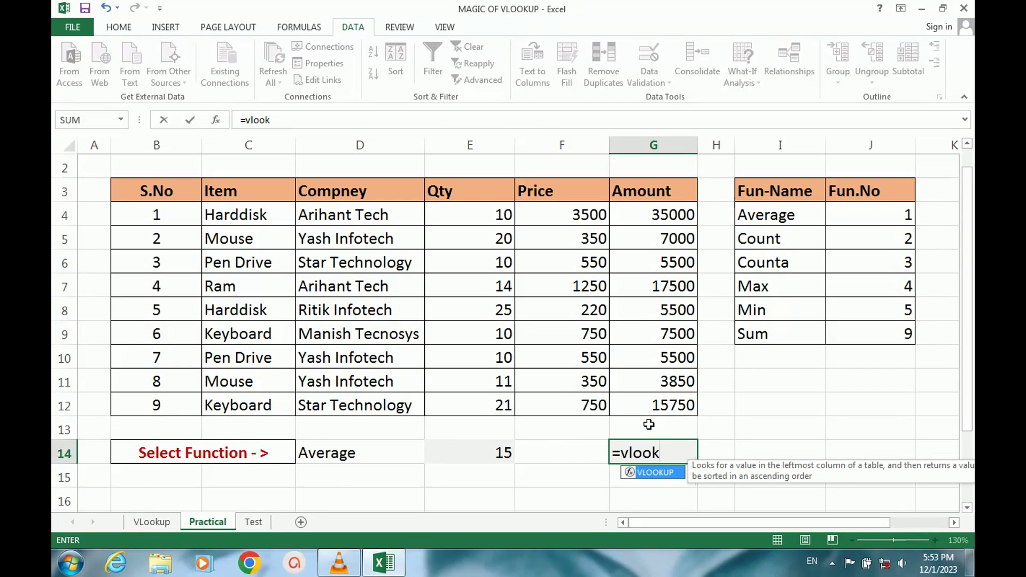
type("up(")
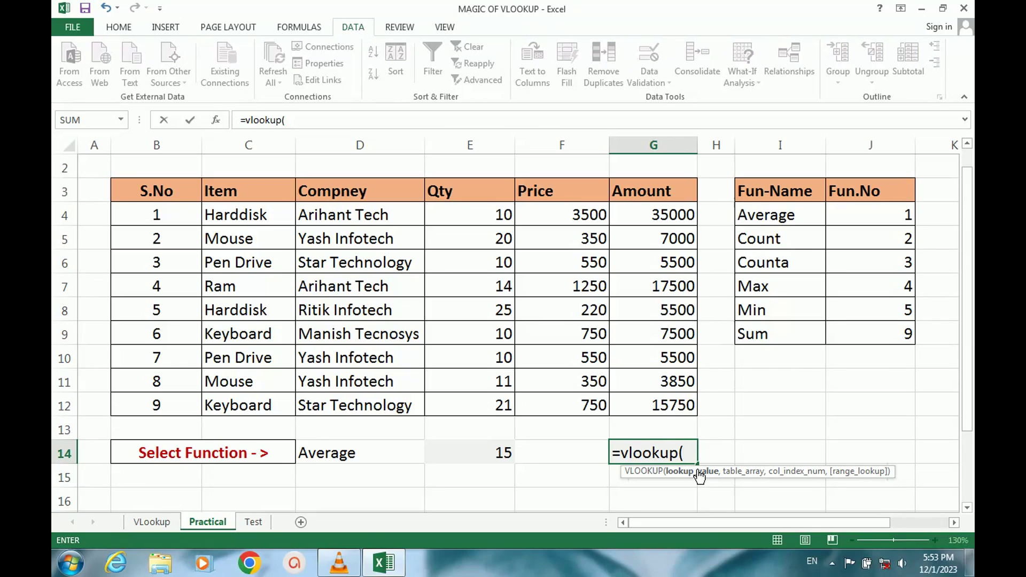
left_click(353, 459)
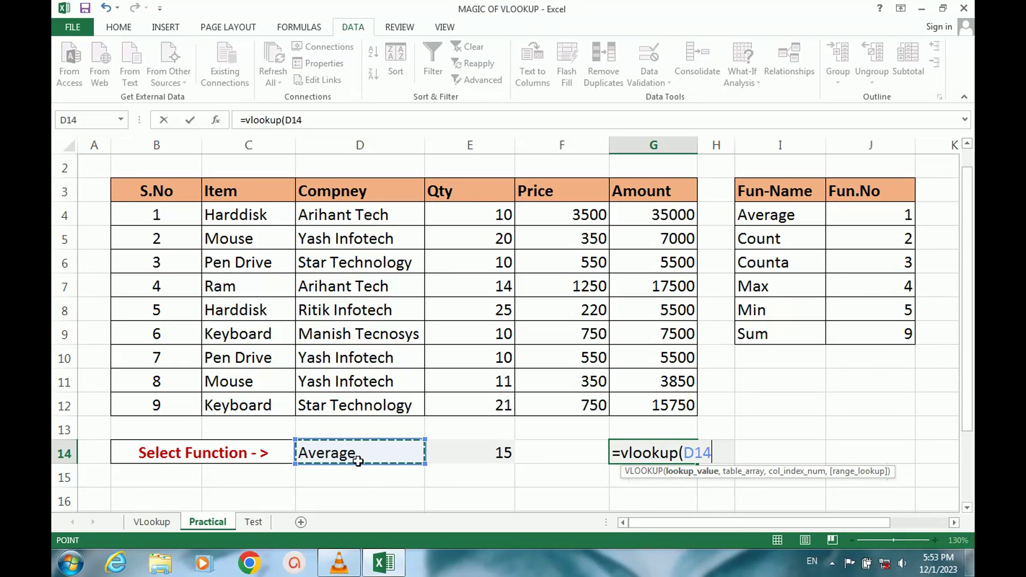
type(",")
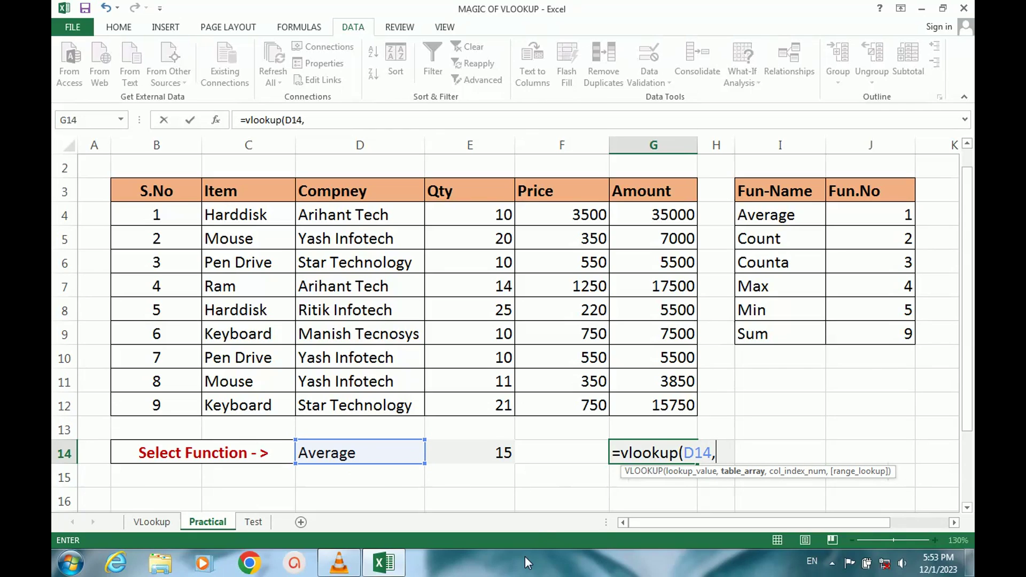
Complete the VLOOKUP with table array I3:J9, column index 2 and range lookup 0, and enter it in G14.
left_click(754, 473)
mouse_move(787, 199)
left_mouse_down()
mouse_move(855, 259)
mouse_move(884, 333)
left_mouse_up()
type(",")
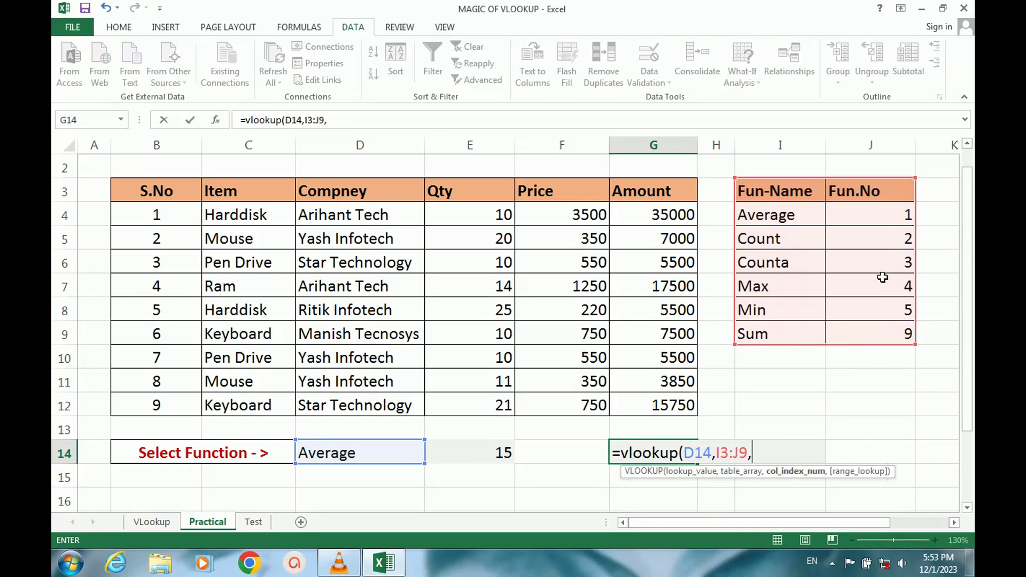
type("2,")
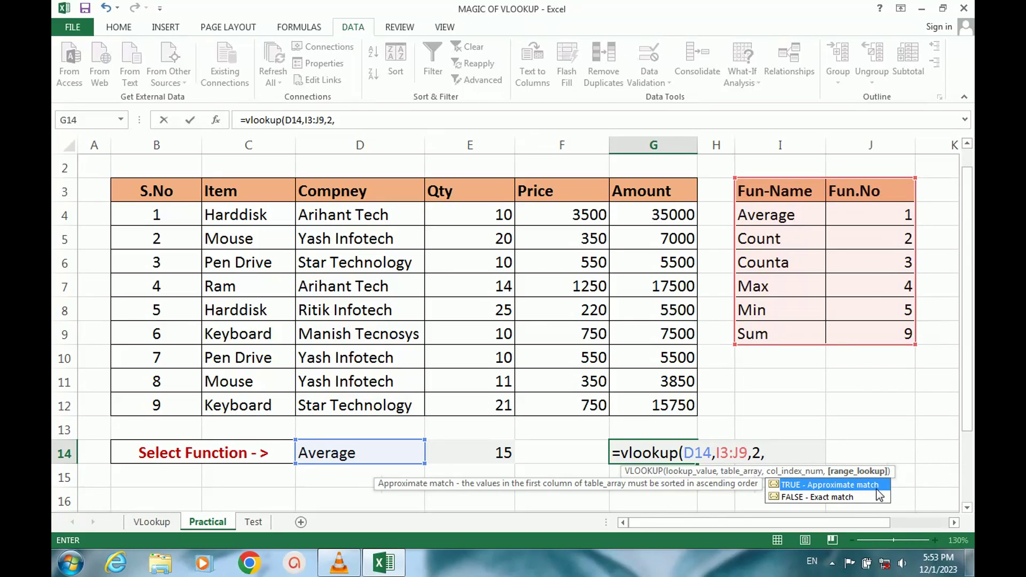
type("0)")
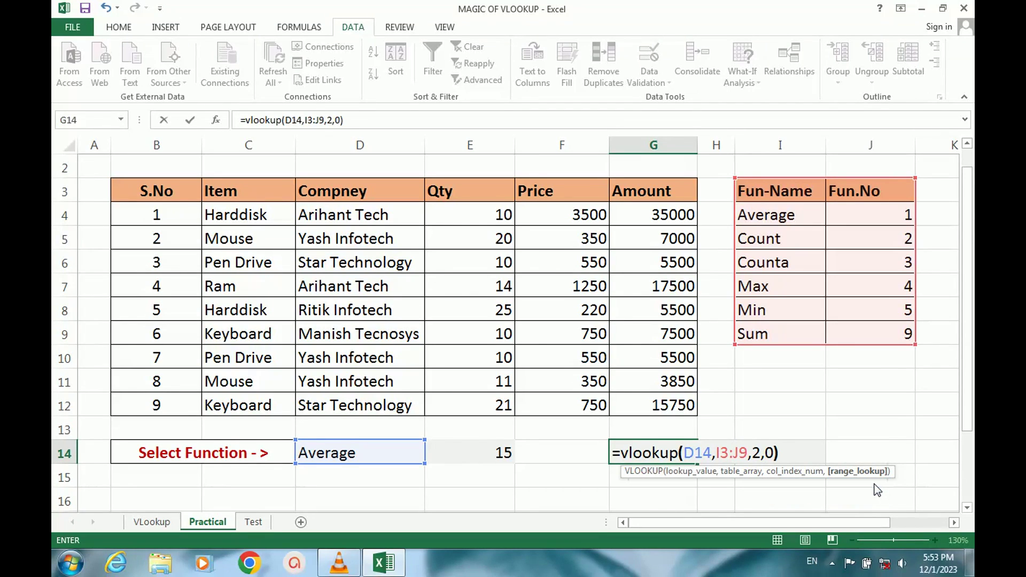
key("ctrl+Return")
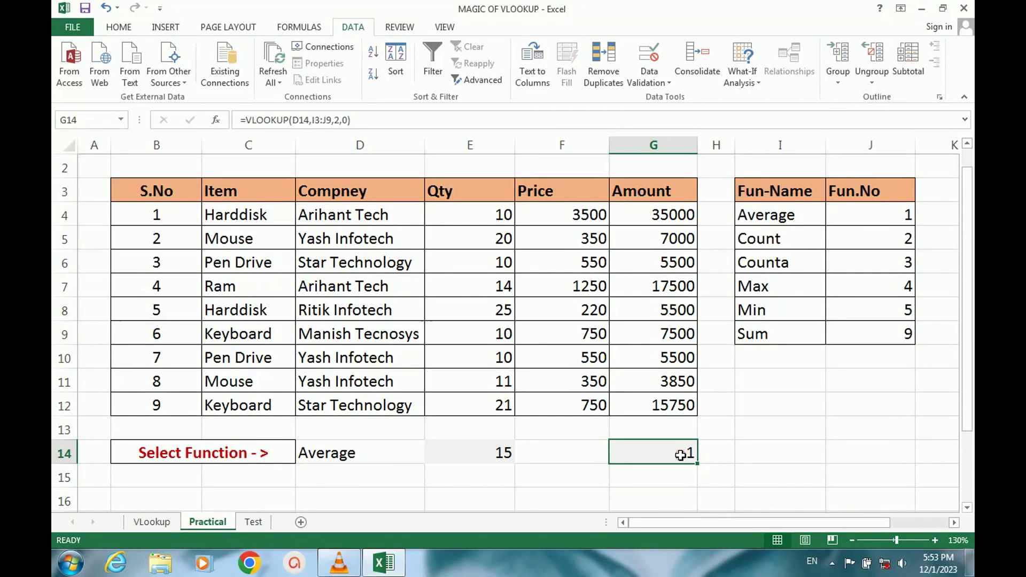
Edit the formula in G14 so the VLOOKUP becomes the function number argument of a SUBTOTAL function.
double_click(681, 455)
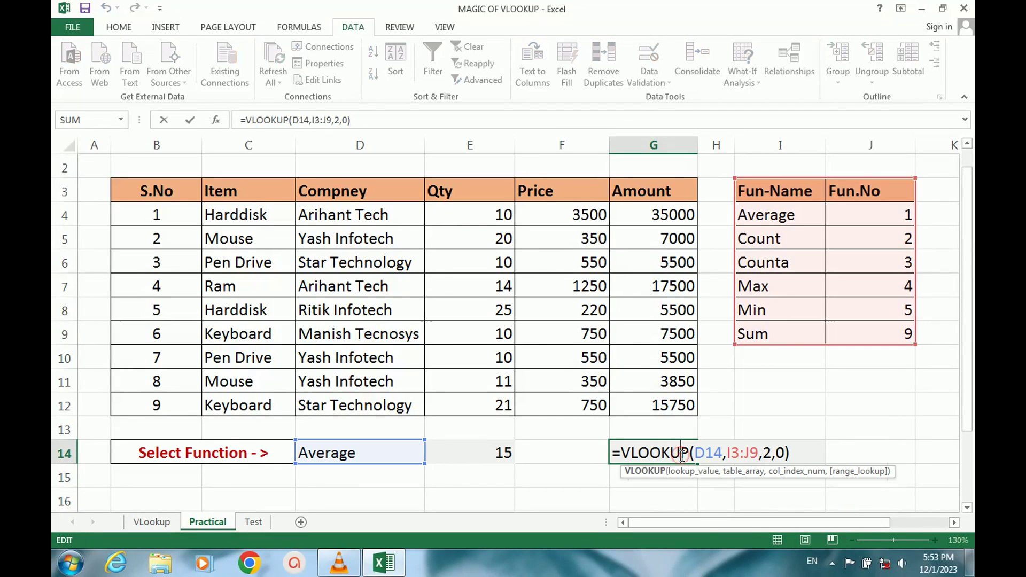
left_click(619, 454)
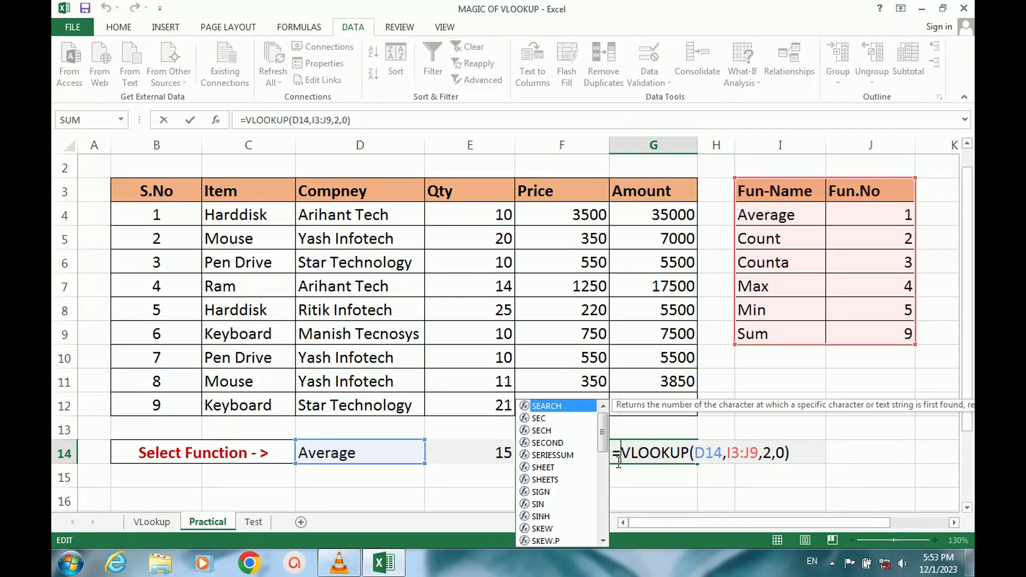
type("subtotal")
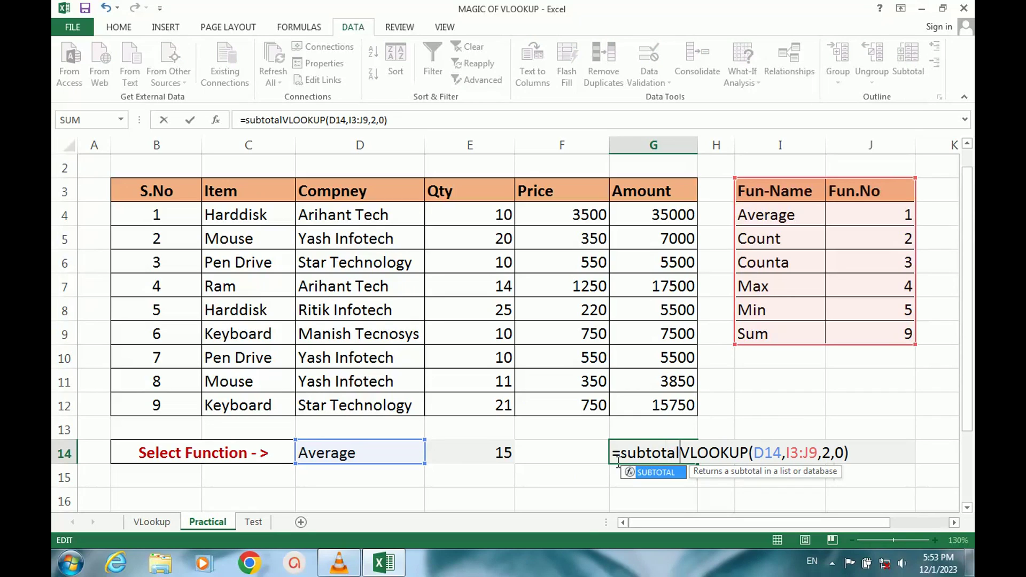
type("(")
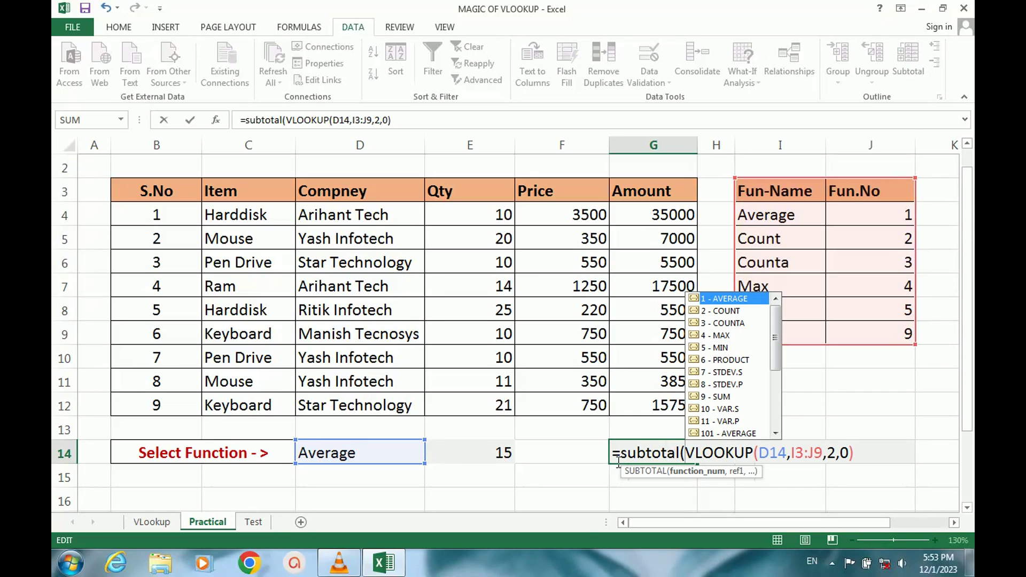
left_click(851, 456)
left_click(859, 457)
type(",")
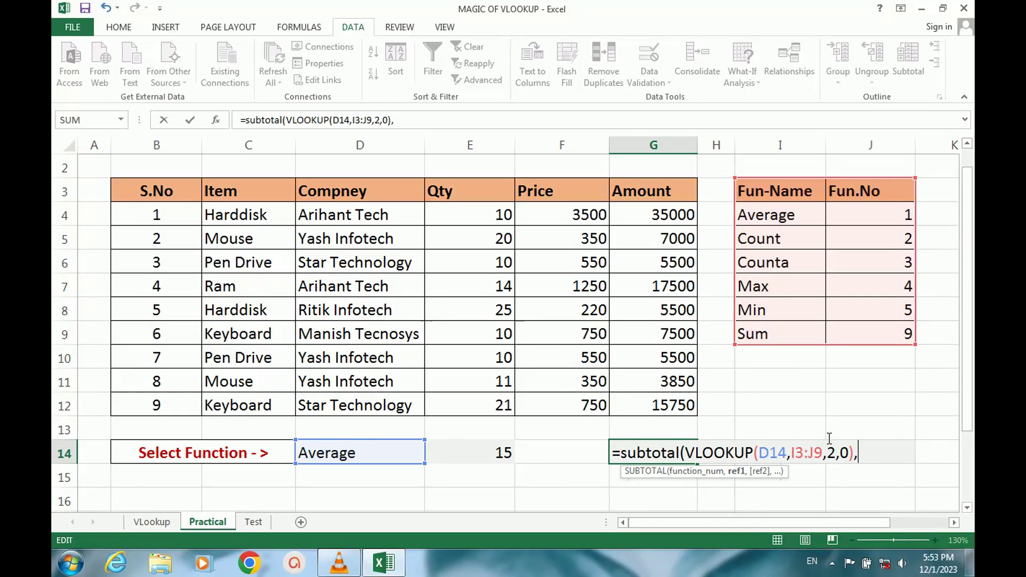
Add the Amount values G4:G12 as the SUBTOTAL reference in G14, close the function and enter the formula.
left_click(663, 215)
left_click_drag(663, 214, 678, 411)
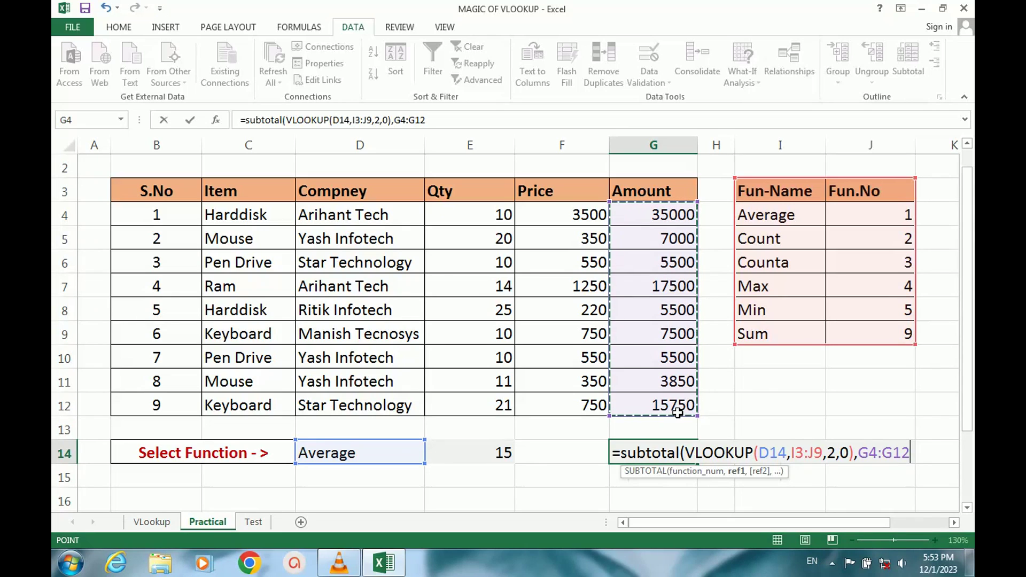
type(")")
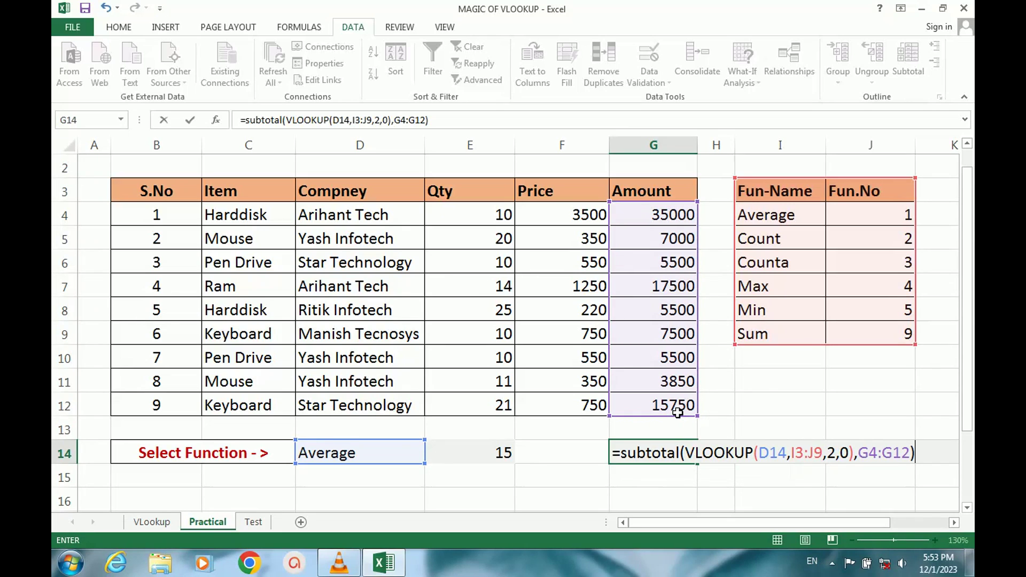
key("Return")
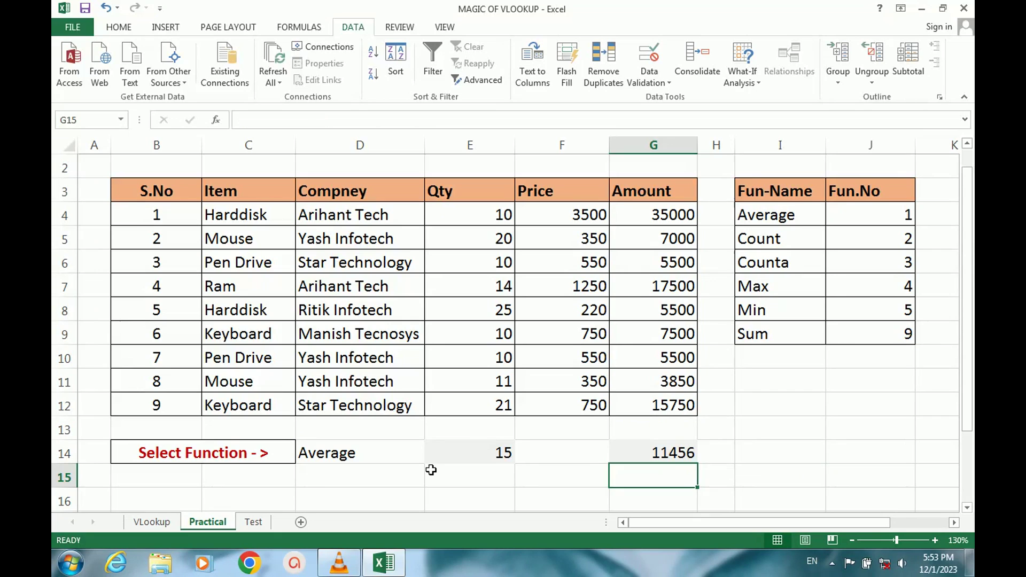
Test both summary formulas by setting the function in cell D14 to Sum.
left_click(408, 450)
left_click(432, 457)
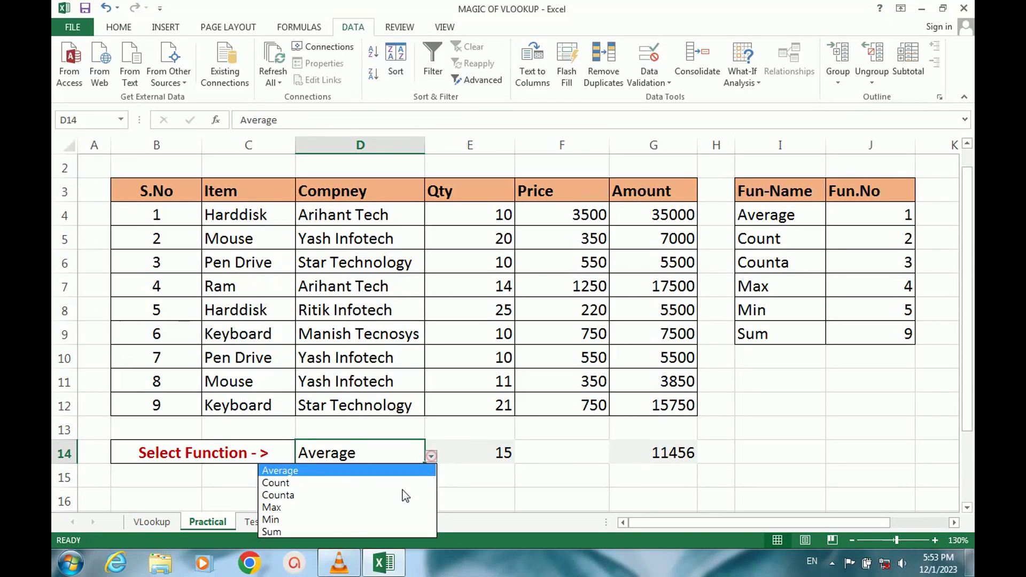
left_click(330, 529)
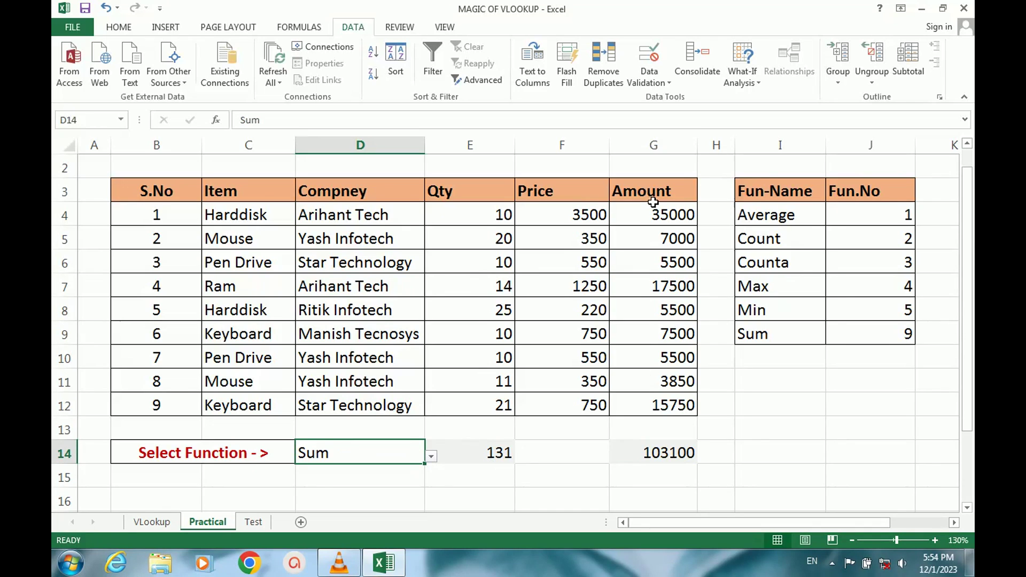
Set the function in cell D14 to Max for the Qty and Amount summaries.
left_click(432, 457)
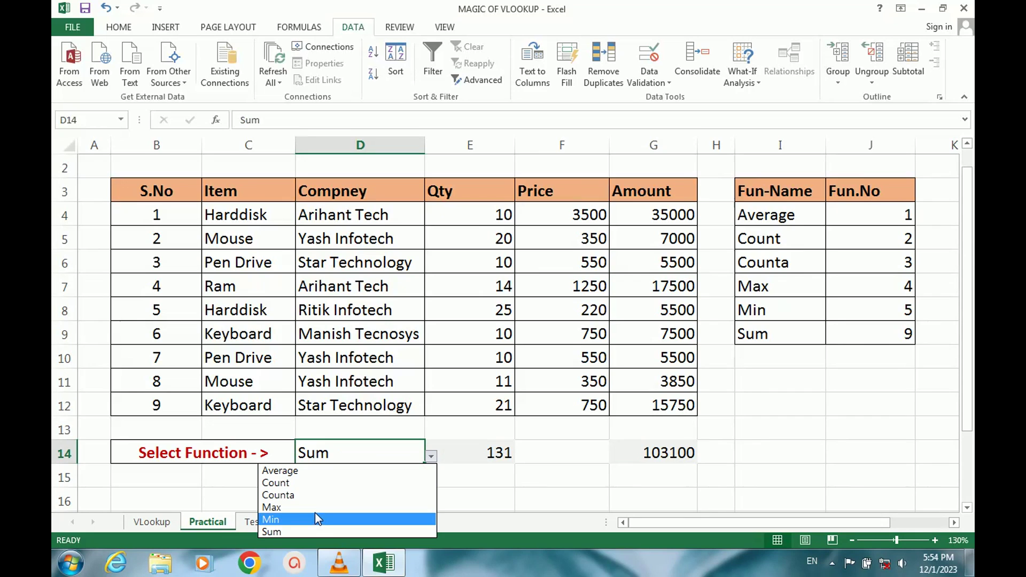
left_click(316, 510)
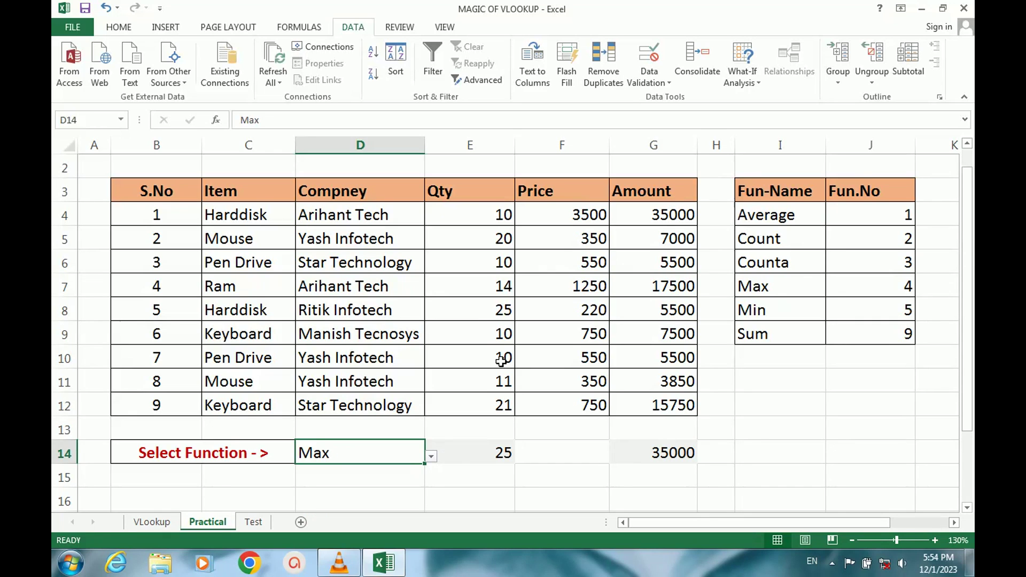
scroll(481, 353, "up", 1)
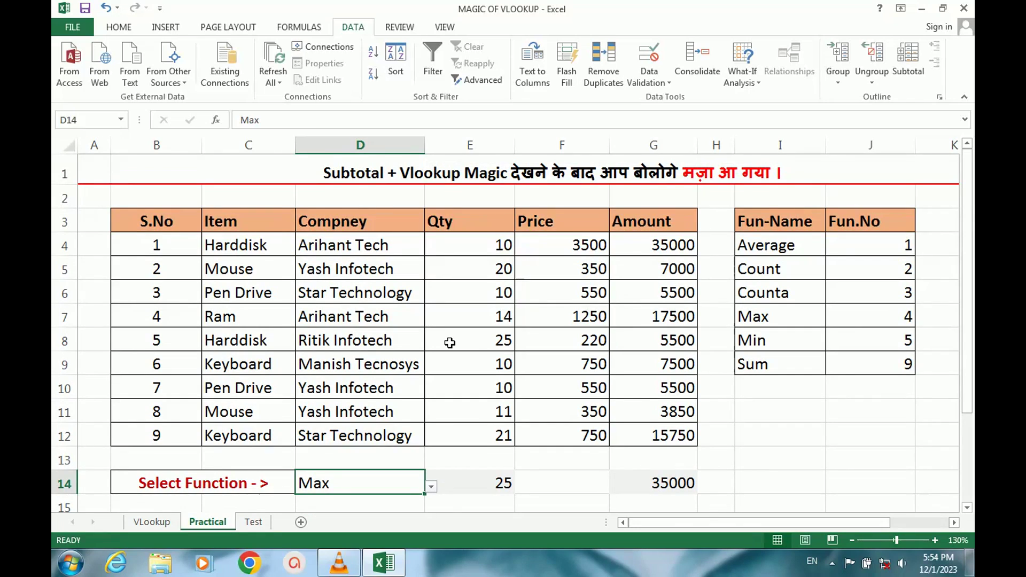